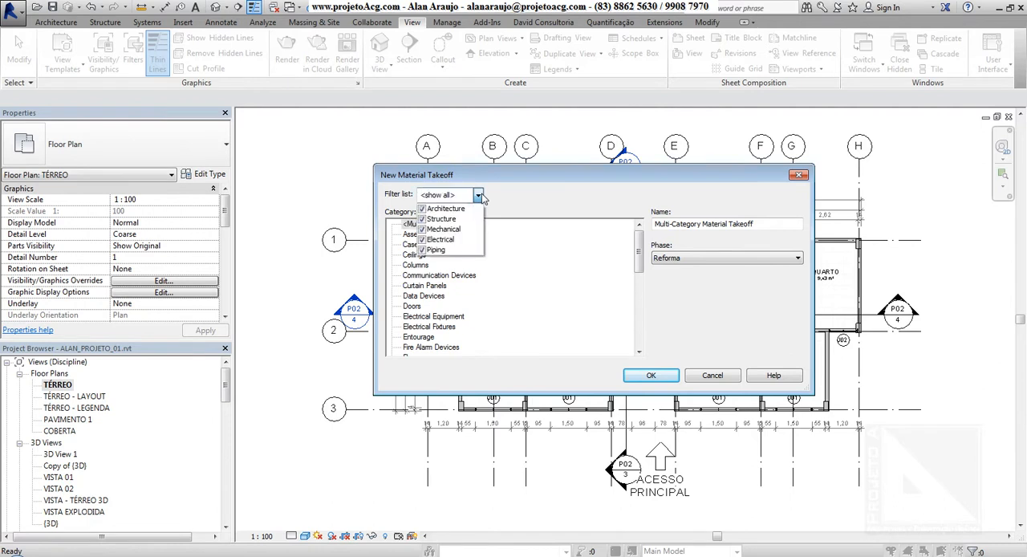
Limit the takeoff's category filter to Architecture by turning off Structure, Mechanical, Electrical and Piping.
left_click(422, 218)
left_click(422, 229)
left_click(422, 239)
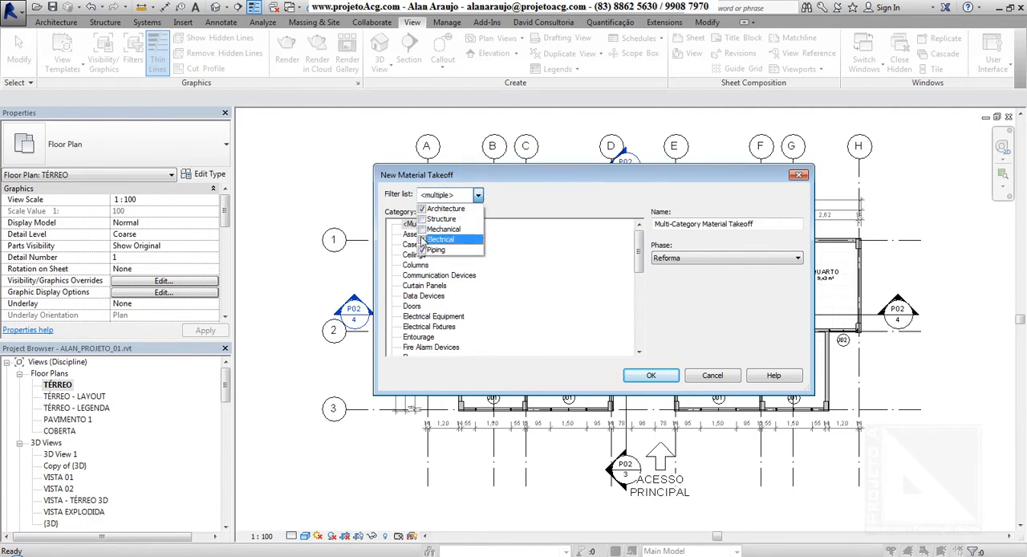
left_click(422, 250)
left_click(422, 250)
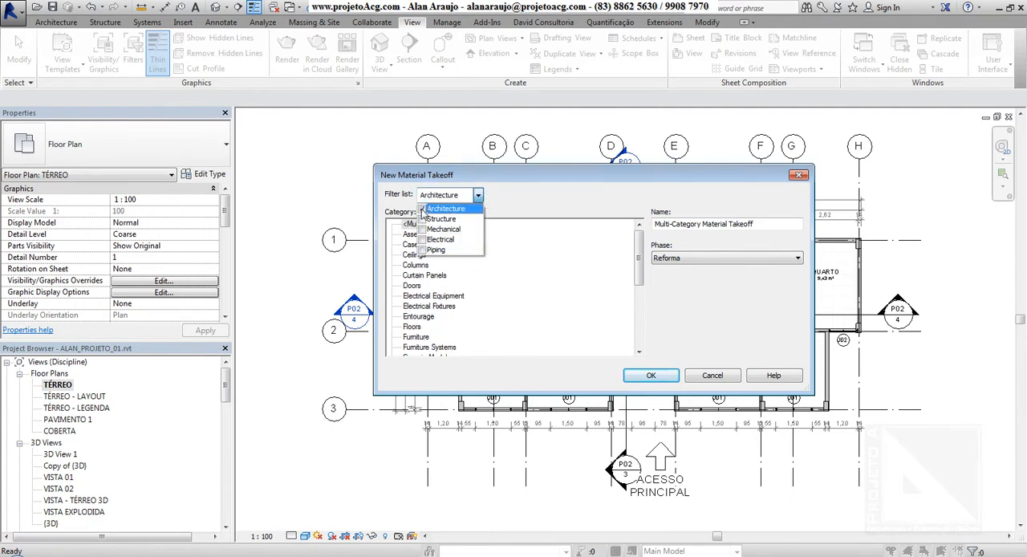
Preview the Structure, Mechanical, Electrical and Piping category filters one at a time, then restore the Architecture-only filter.
left_click(422, 209)
left_click(422, 219)
left_click(422, 218)
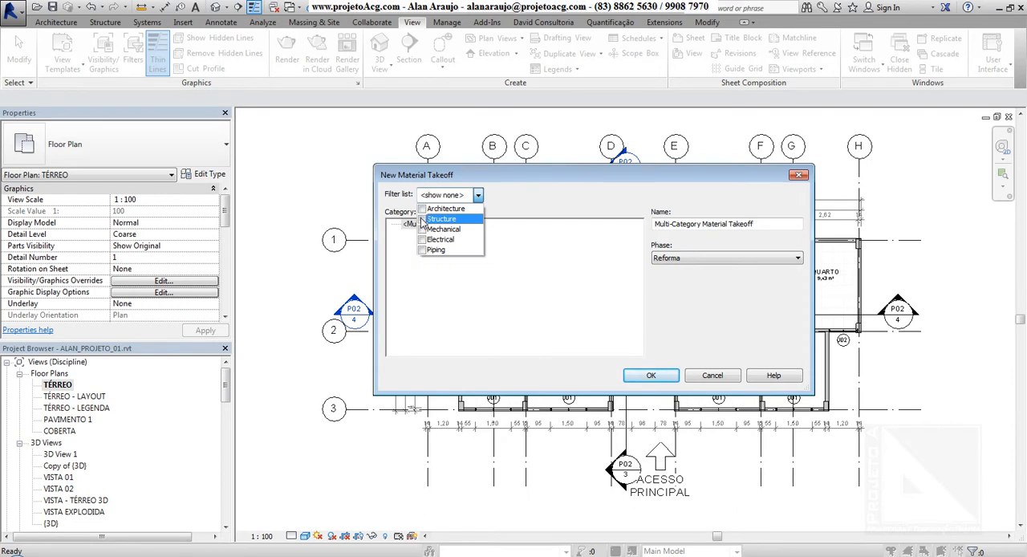
left_click(422, 229)
left_click(422, 229)
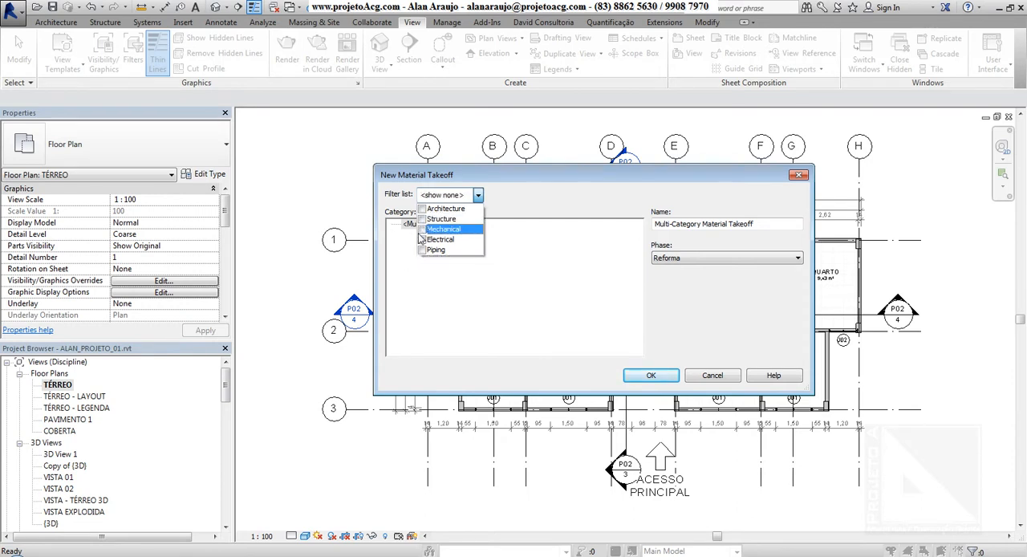
left_click(422, 239)
left_click(422, 239)
left_click(422, 249)
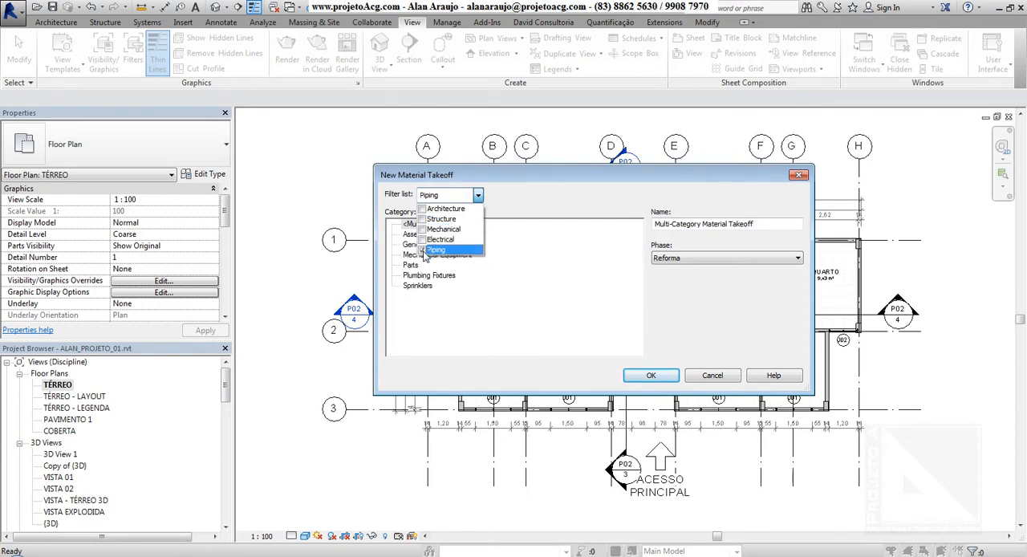
left_click(422, 250)
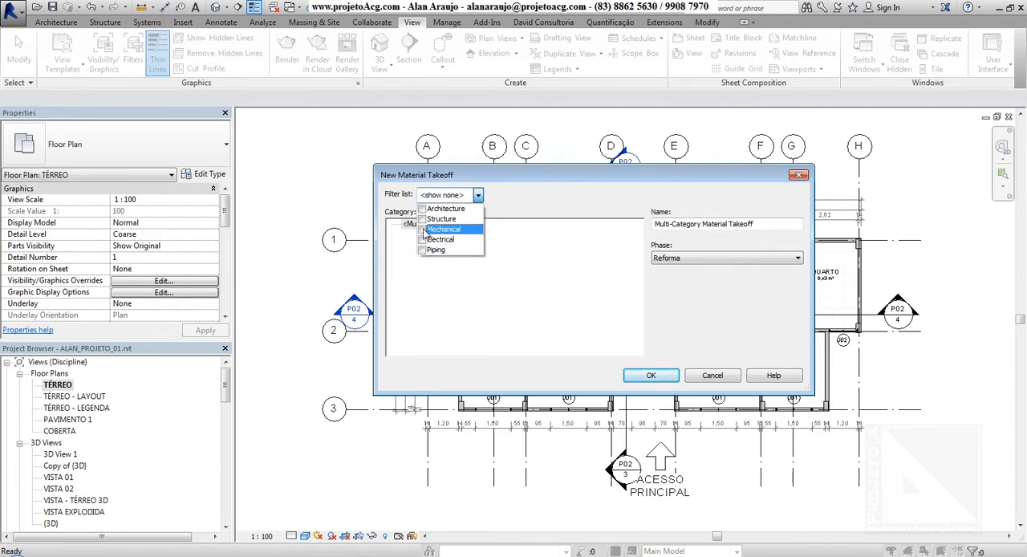
left_click(422, 209)
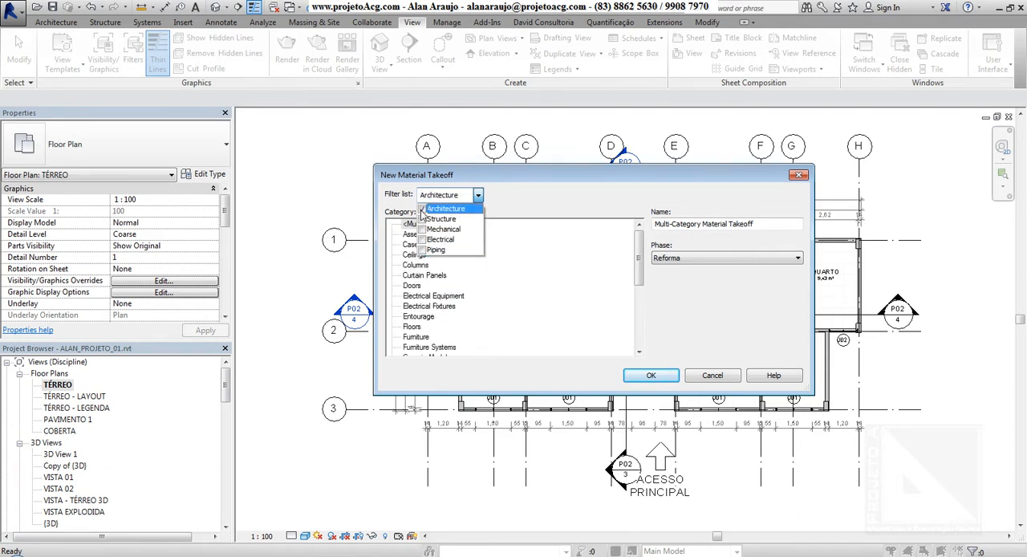
left_click(514, 211)
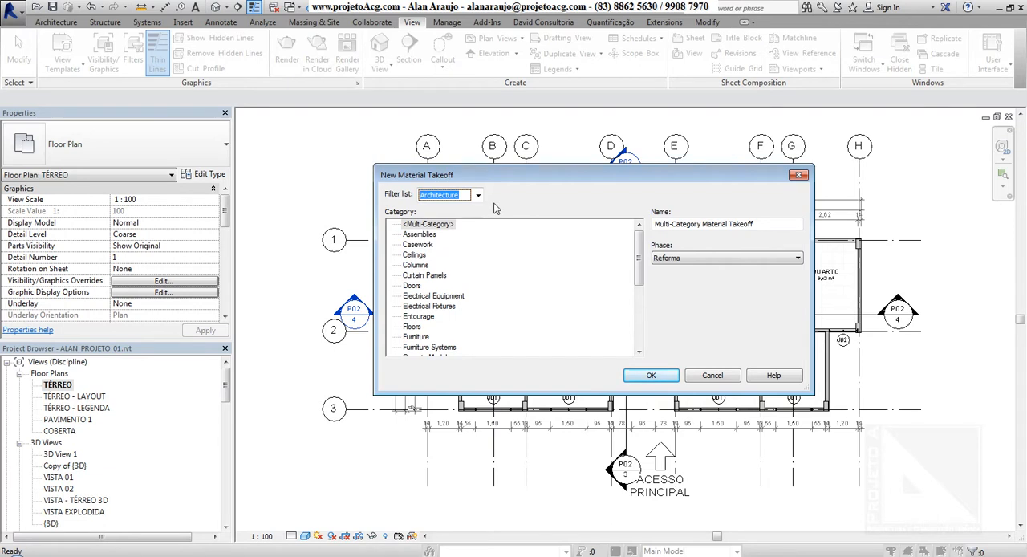
Set the material takeoff's phase to Construção.
left_click(768, 230)
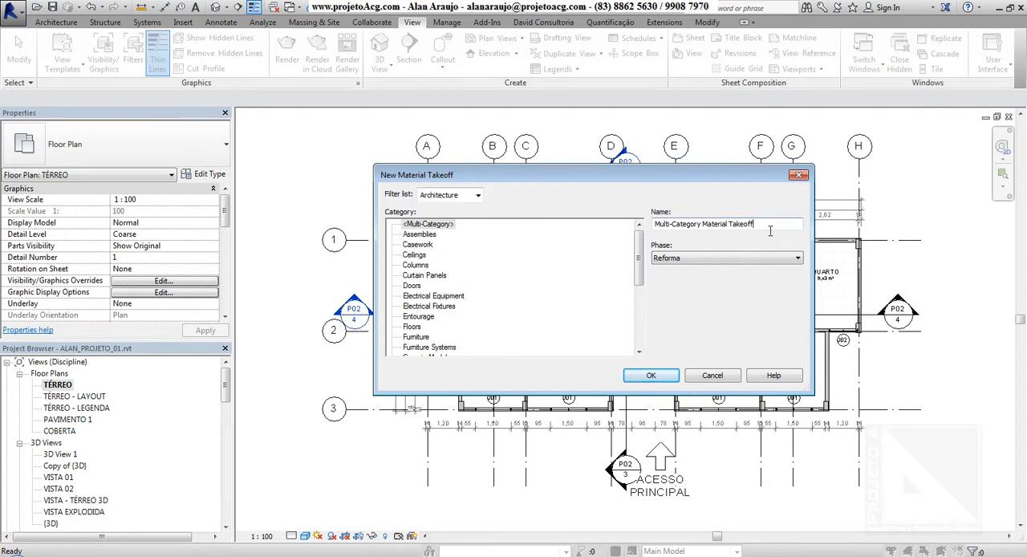
left_click_drag(767, 229, 611, 230)
left_click(729, 257)
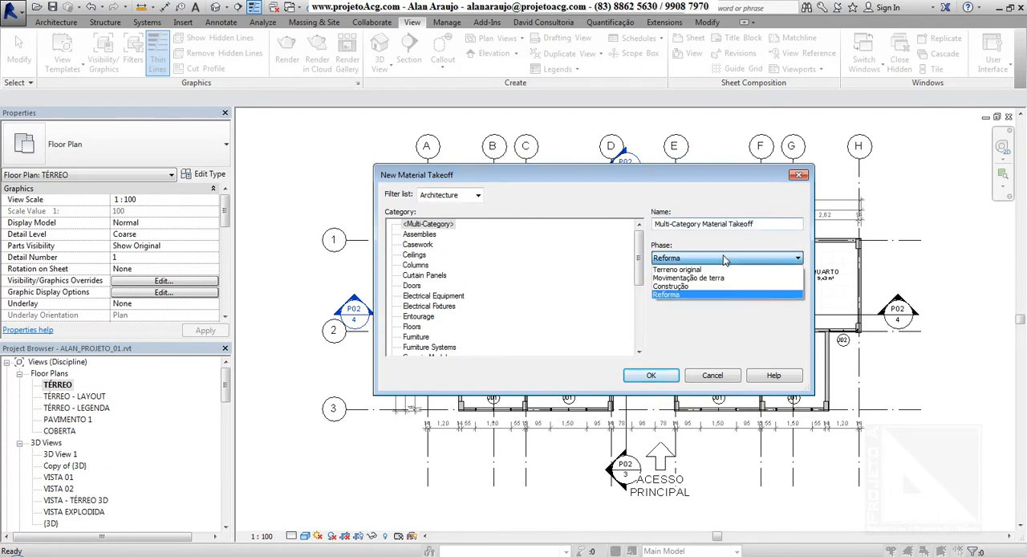
left_click(696, 289)
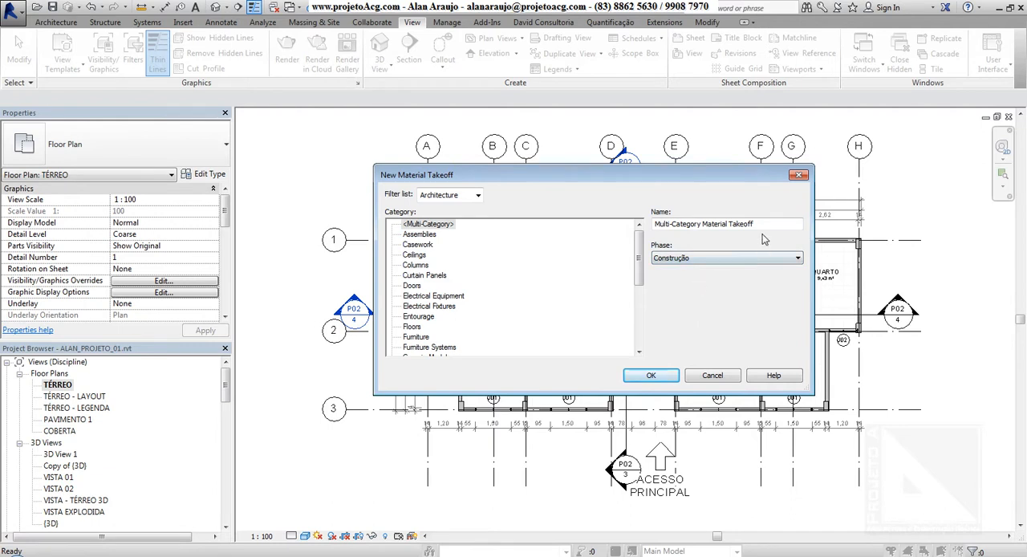
Name the multi-category takeoff QUANTITATIVO MATERIAIS and accept the new takeoff settings.
left_click_drag(772, 228, 648, 199)
type("QUANTITATIVO MATERIAIS")
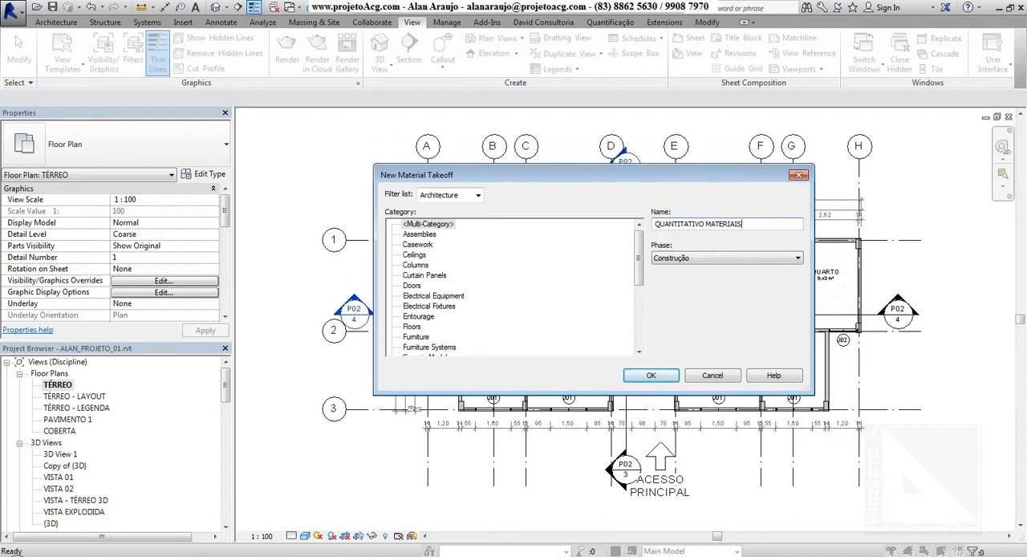
left_click(669, 380)
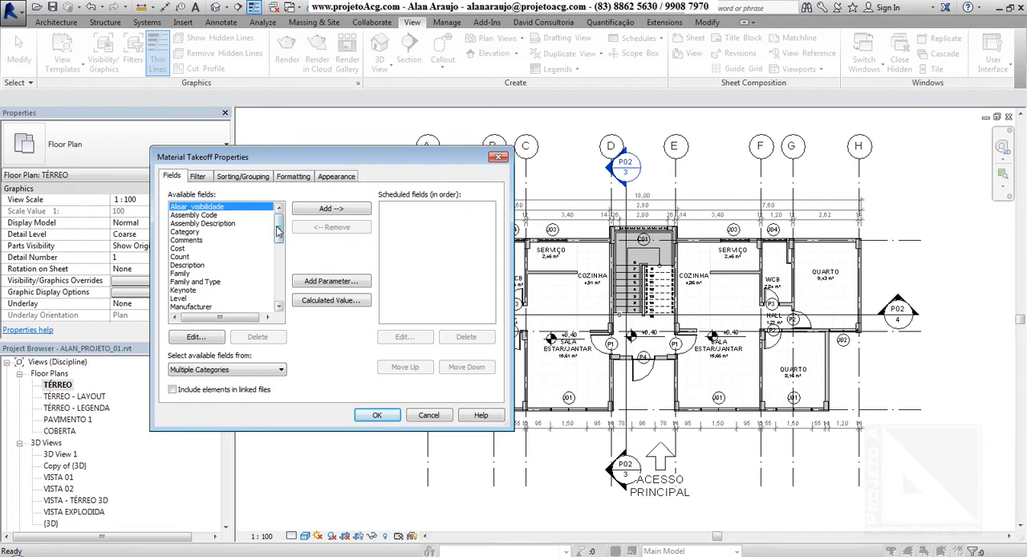
Add the Material: Area, Material: Comments and Material: Description fields to the takeoff.
left_click_drag(280, 232, 275, 210)
scroll(270, 222, "down", 4)
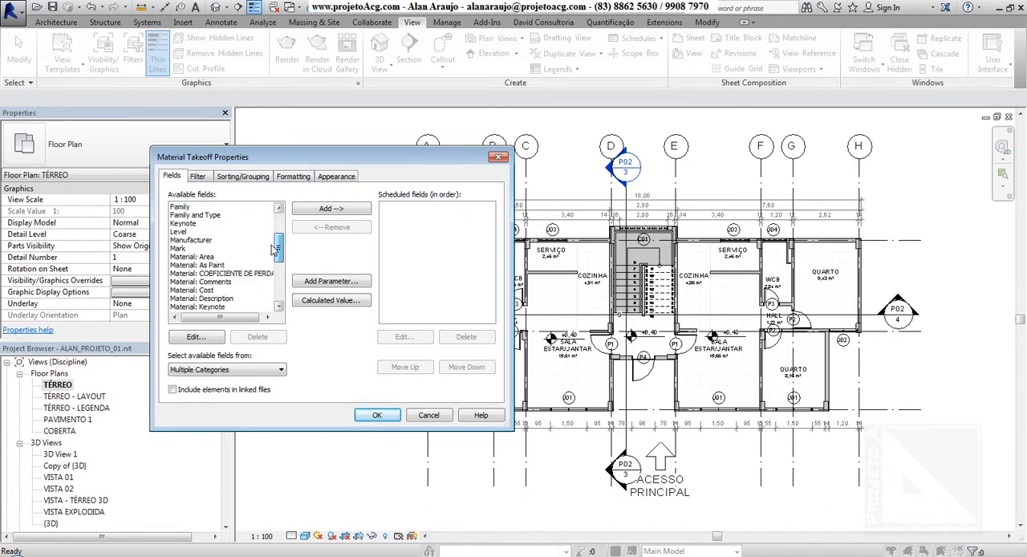
double_click(197, 257)
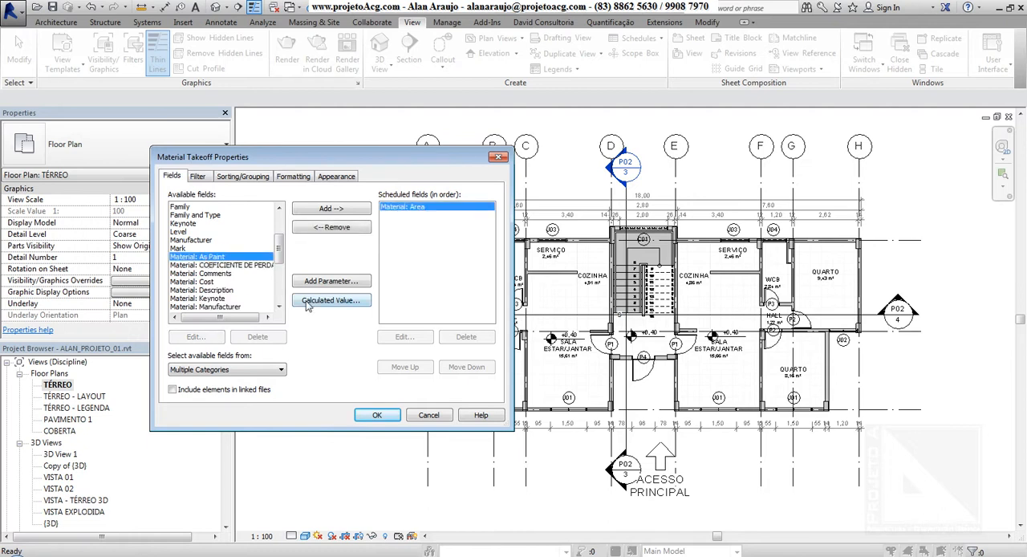
double_click(225, 274)
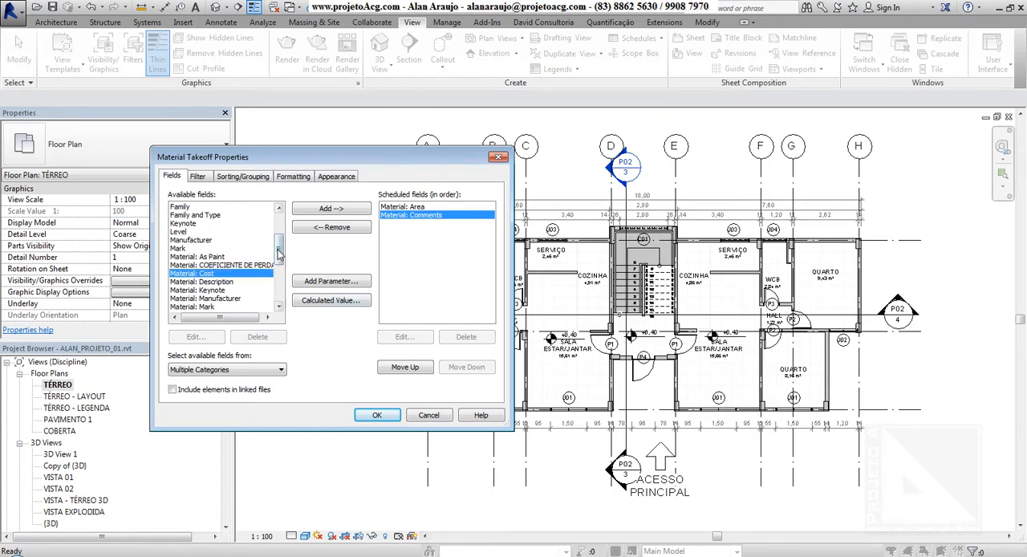
scroll(245, 259, "down", 1)
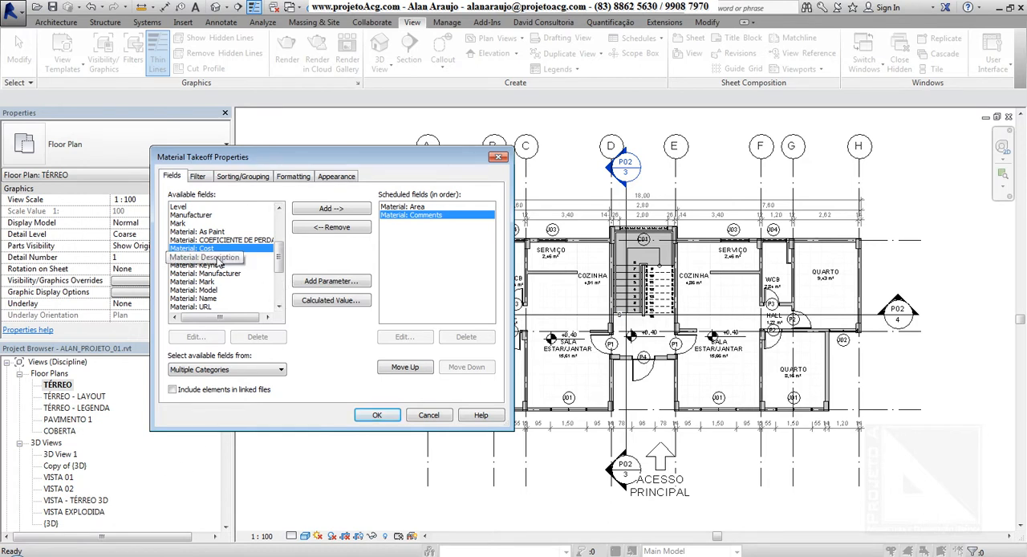
double_click(199, 257)
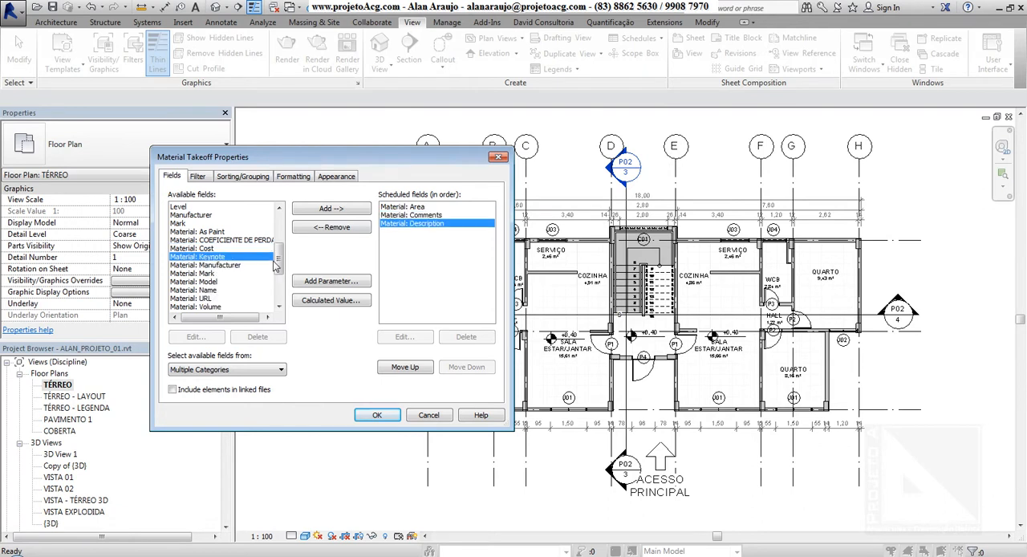
Add the Material: Manufacturer, Material: Model, Material: Name and Material: Volume fields to the takeoff.
scroll(275, 266, "down", 1)
double_click(234, 250)
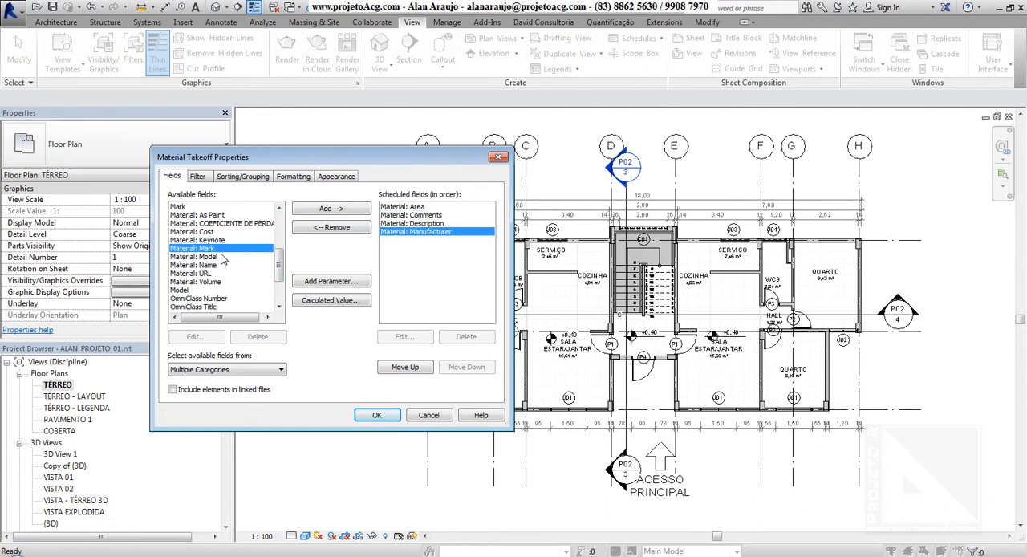
double_click(221, 256)
double_click(217, 258)
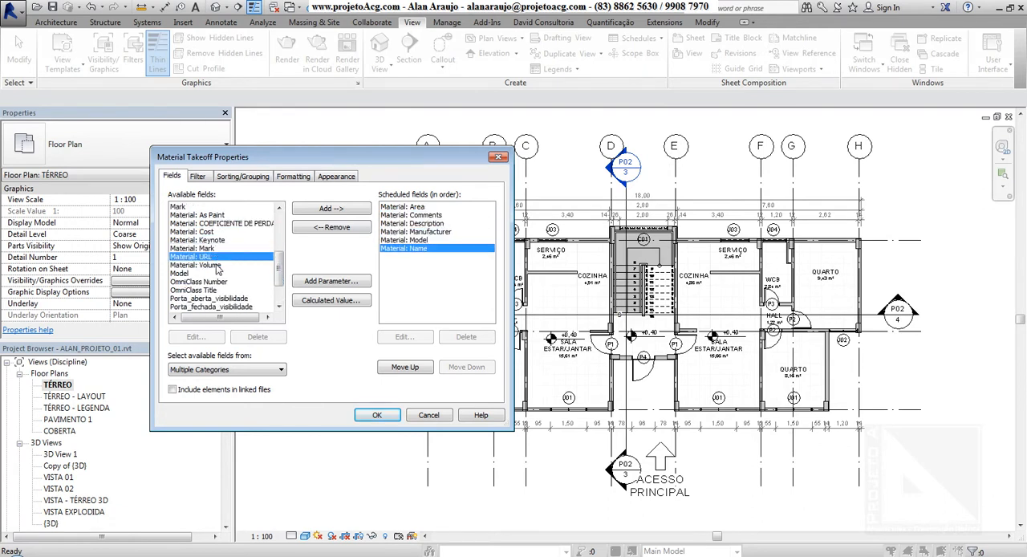
double_click(210, 265)
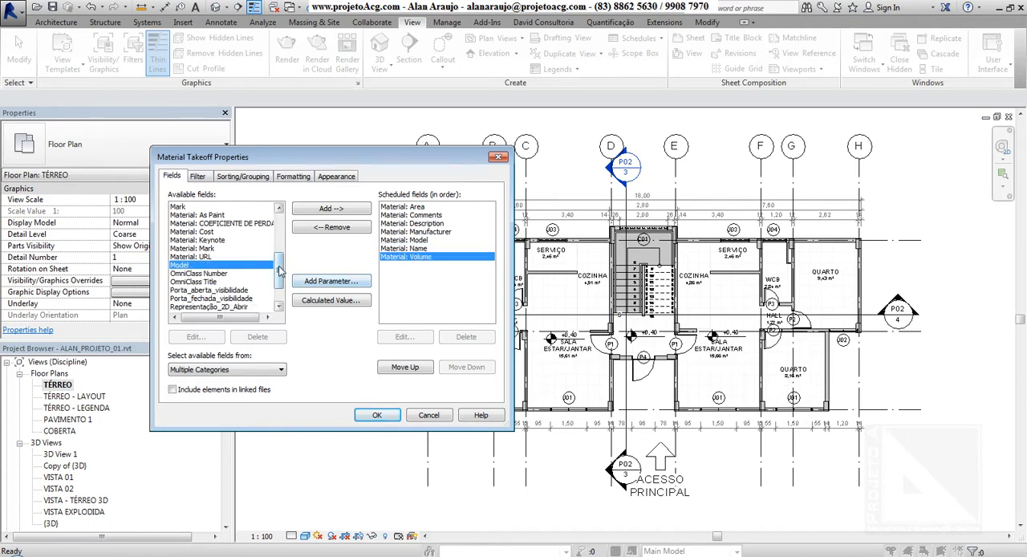
Add the Type, Level and Family and Type fields to the scheduled fields.
left_click_drag(278, 271, 277, 287)
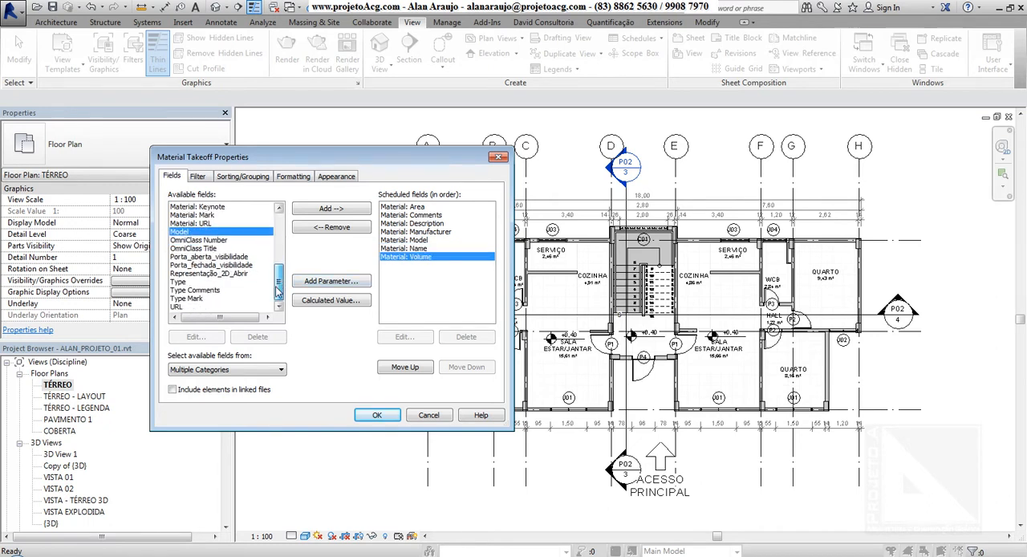
double_click(229, 282)
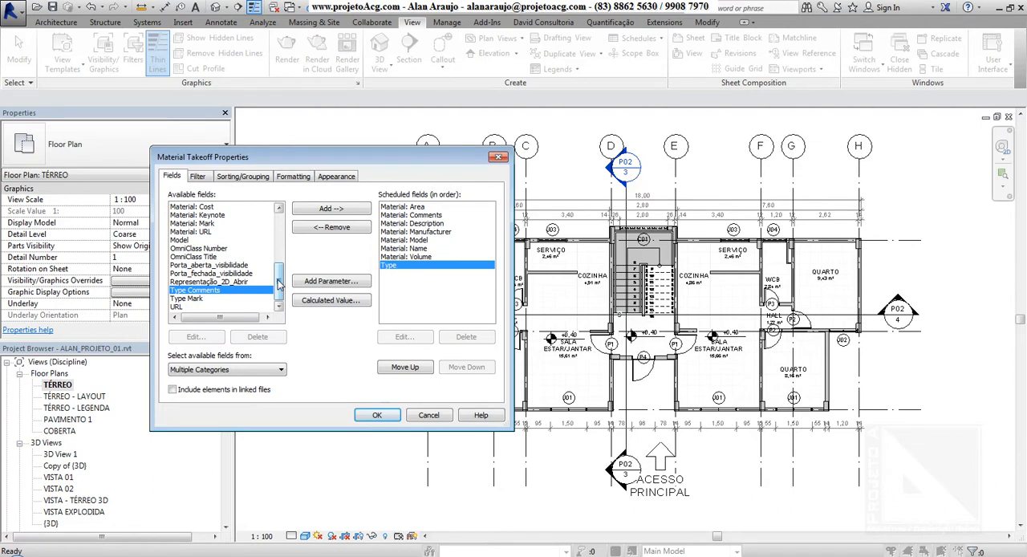
left_click_drag(278, 283, 279, 241)
double_click(200, 258)
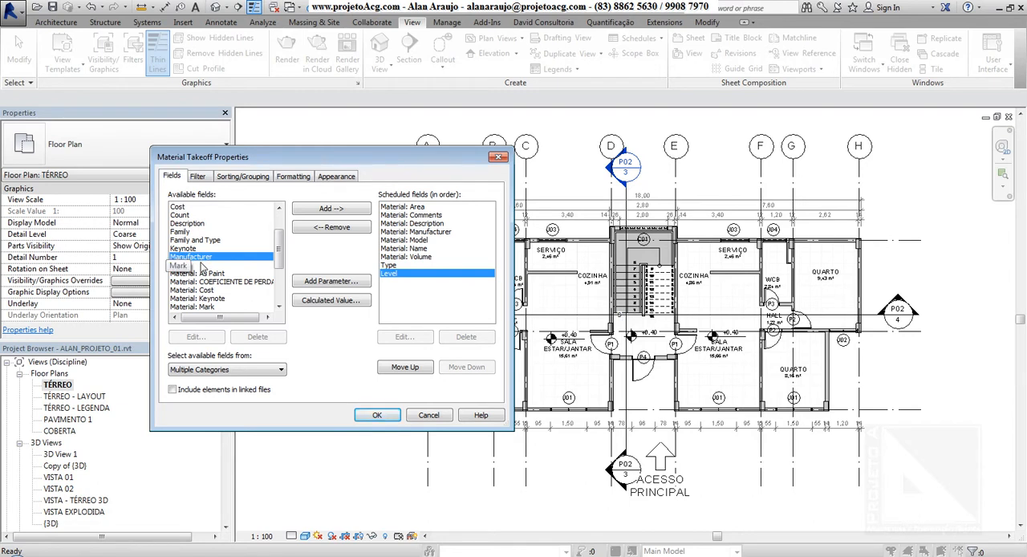
left_click(200, 240)
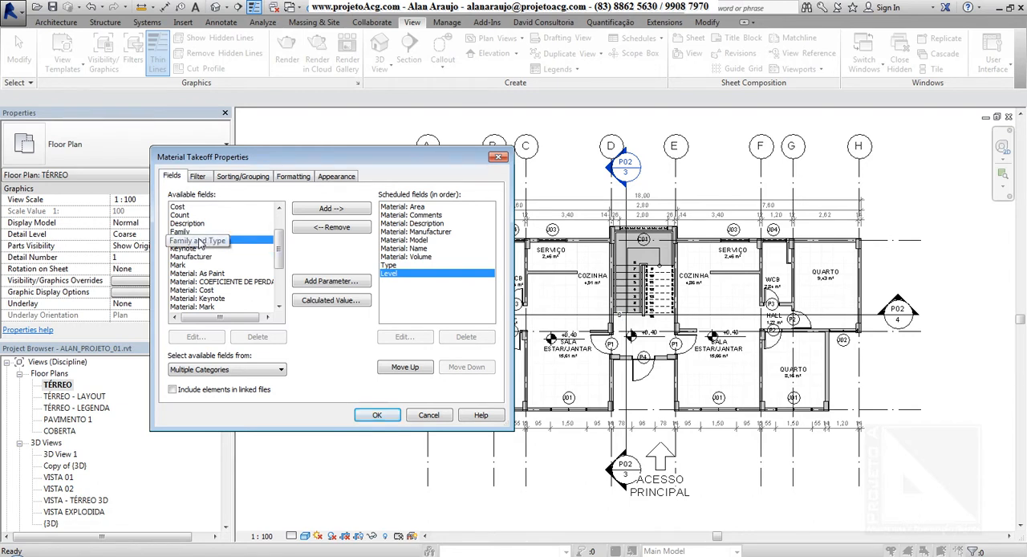
double_click(201, 241)
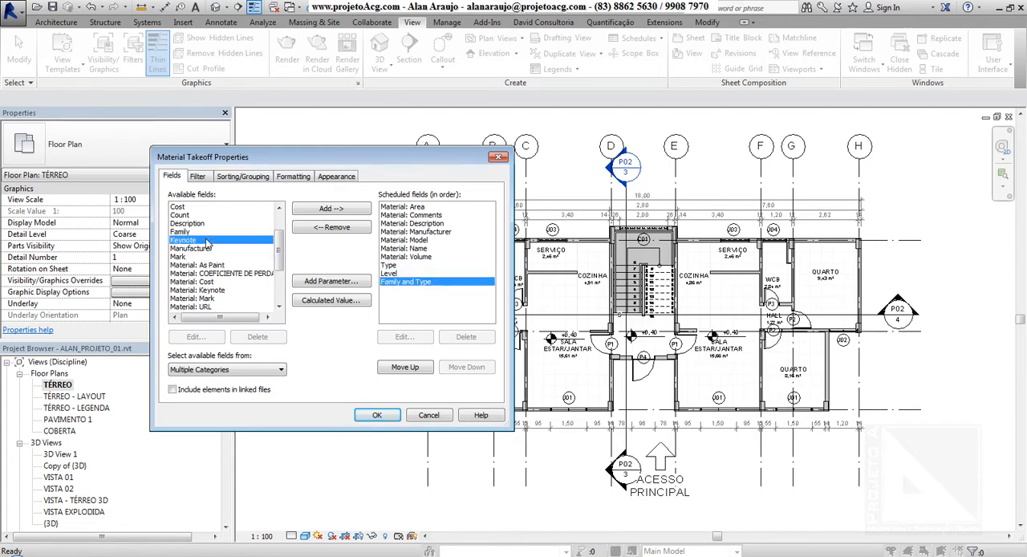
Add the Cost and Category fields to the end of the scheduled fields.
scroll(210, 249, "up", 2)
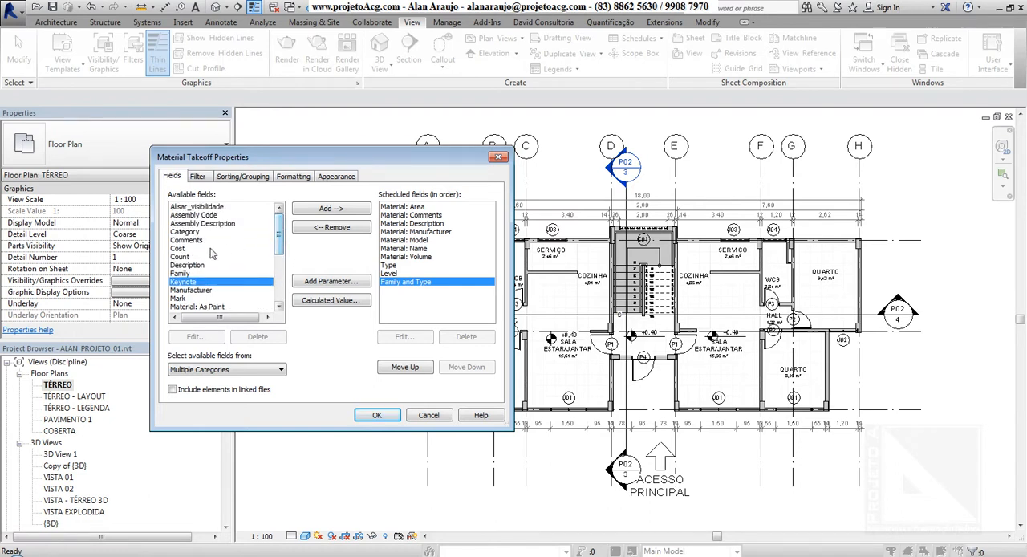
double_click(193, 248)
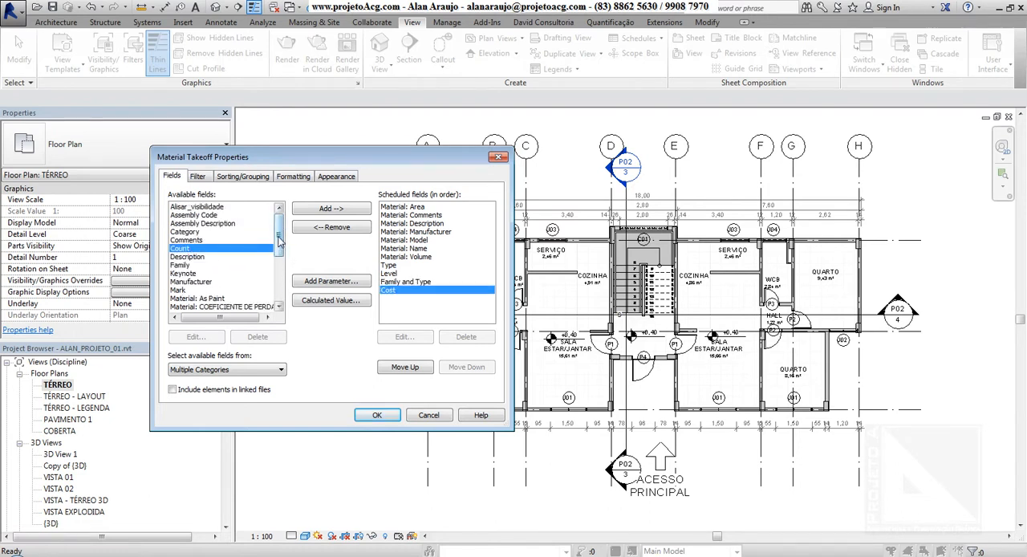
double_click(202, 232)
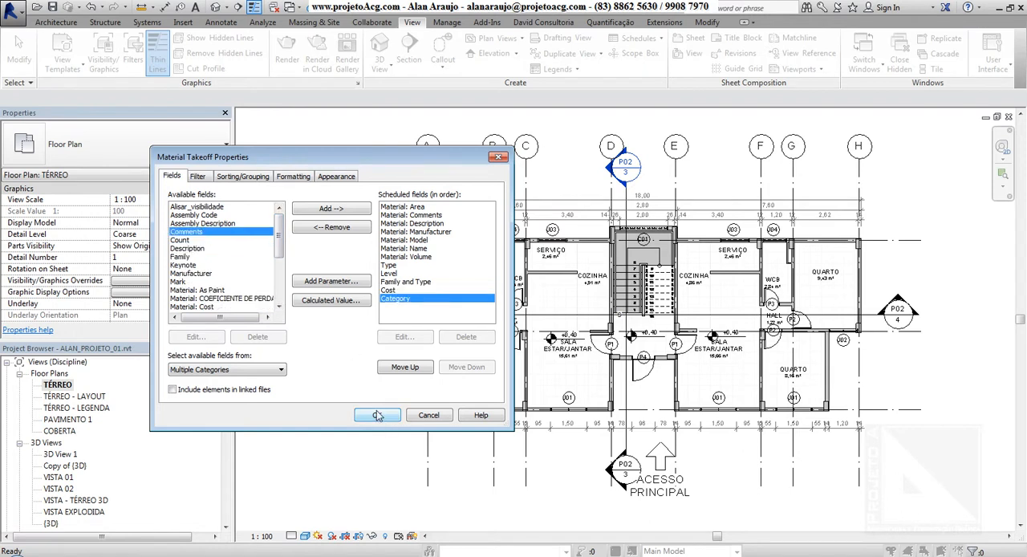
Include elements in linked files and generate the material takeoff schedule.
left_click(255, 370)
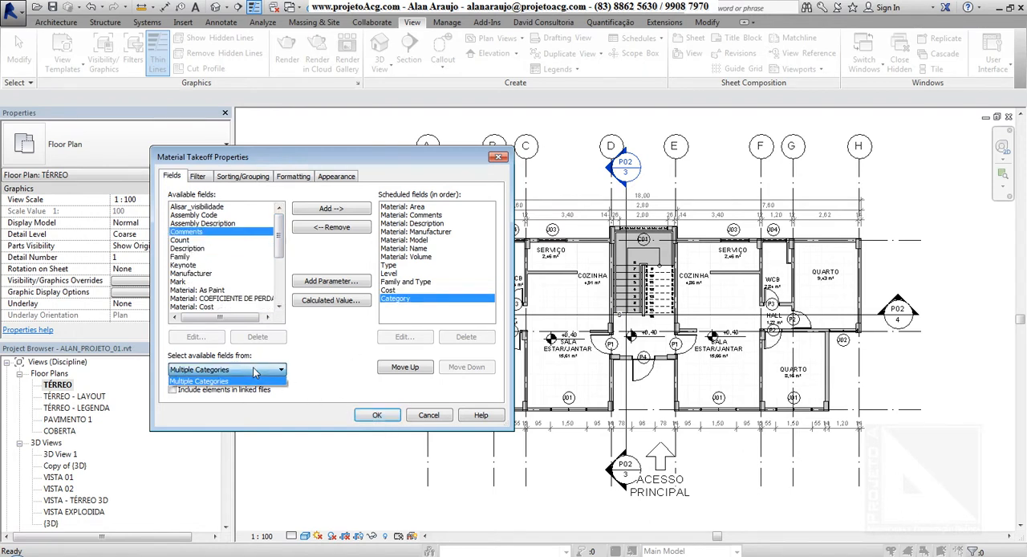
left_click(255, 370)
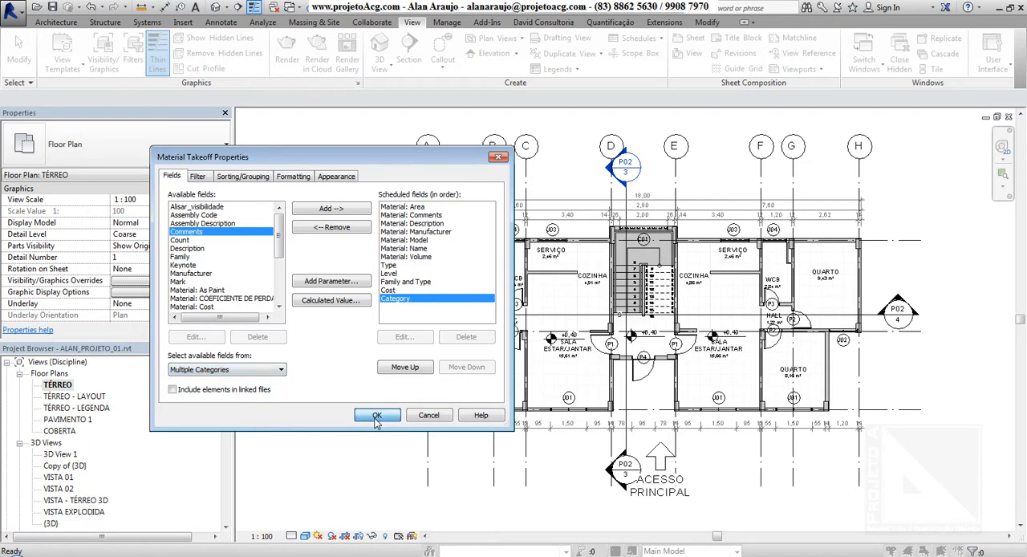
left_click(214, 390)
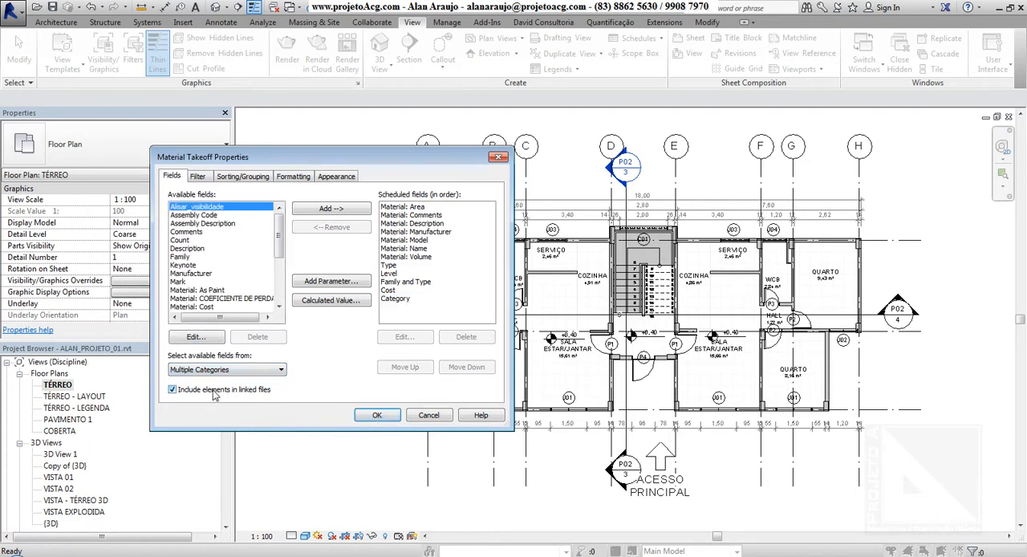
scroll(272, 249, "down", 5)
scroll(272, 248, "up", 5)
left_click(378, 415)
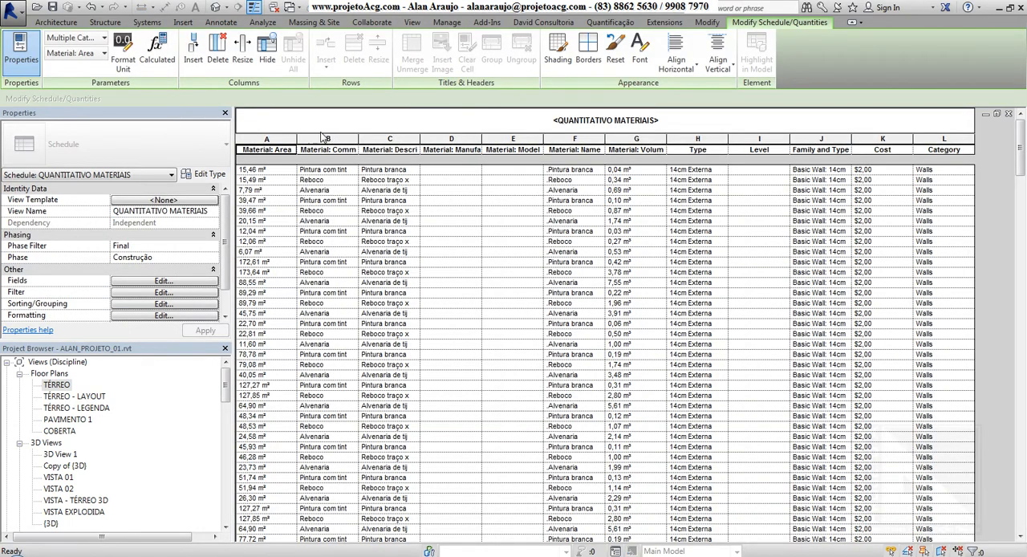
Widen the Material: Area column of the QUANTITATIVO MATERIAIS schedule and look through its rows.
left_click_drag(304, 144, 356, 145)
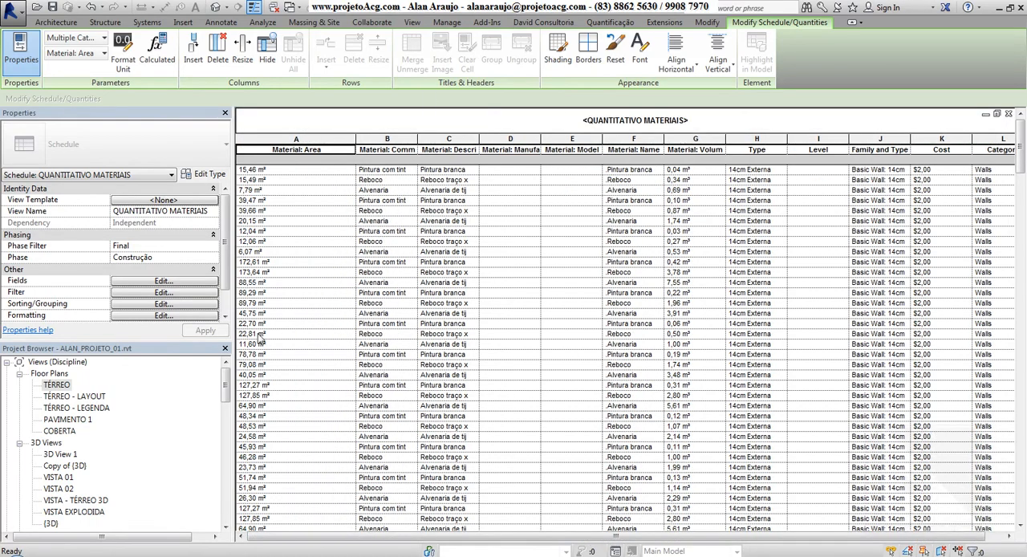
scroll(441, 430, "down", 15)
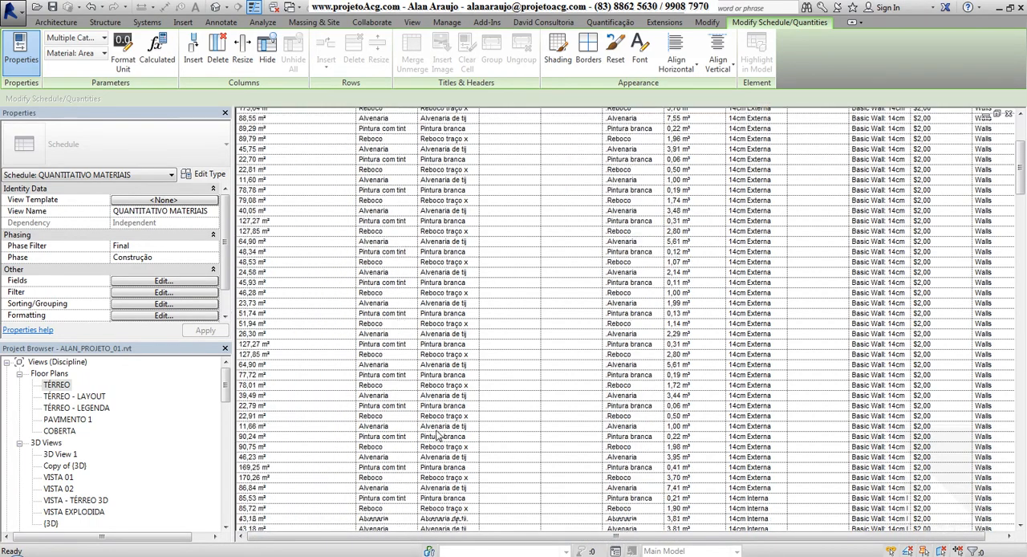
Rename the PLANILHA ORÇAMENTÁRIA schedule as QUANTITATIVO DE MATERIAIS.
scroll(433, 434, "down", 10)
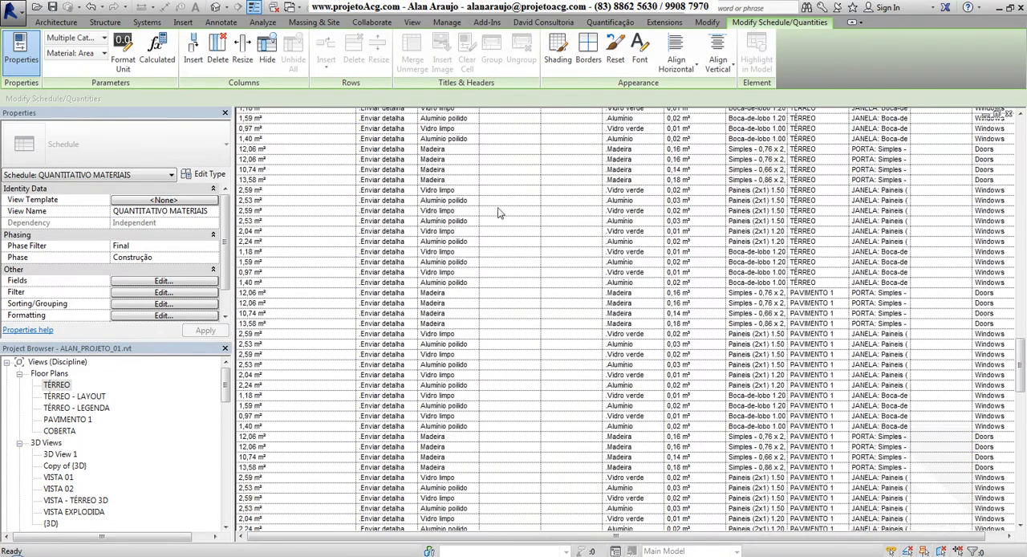
left_click_drag(1013, 354, 1019, 128)
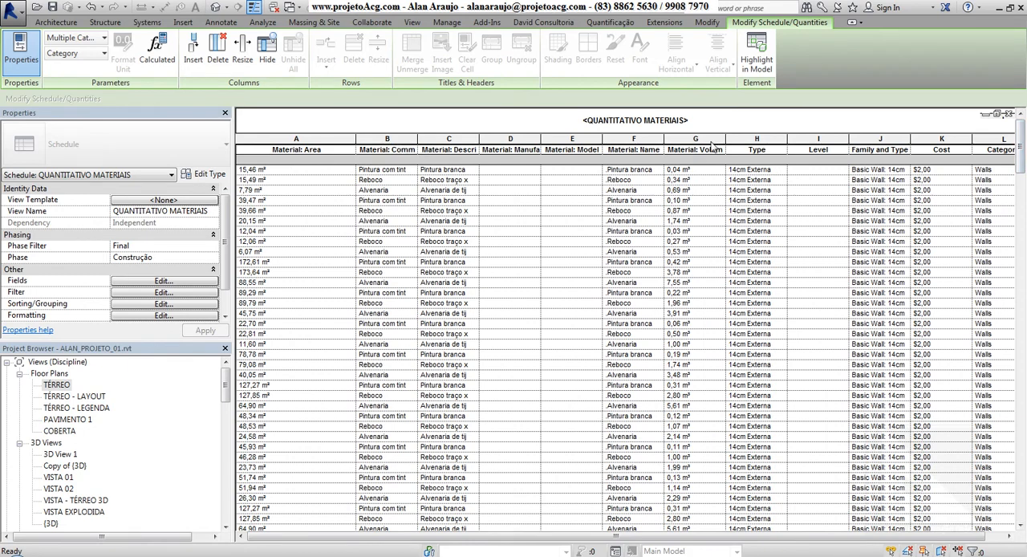
left_click_drag(226, 385, 211, 478)
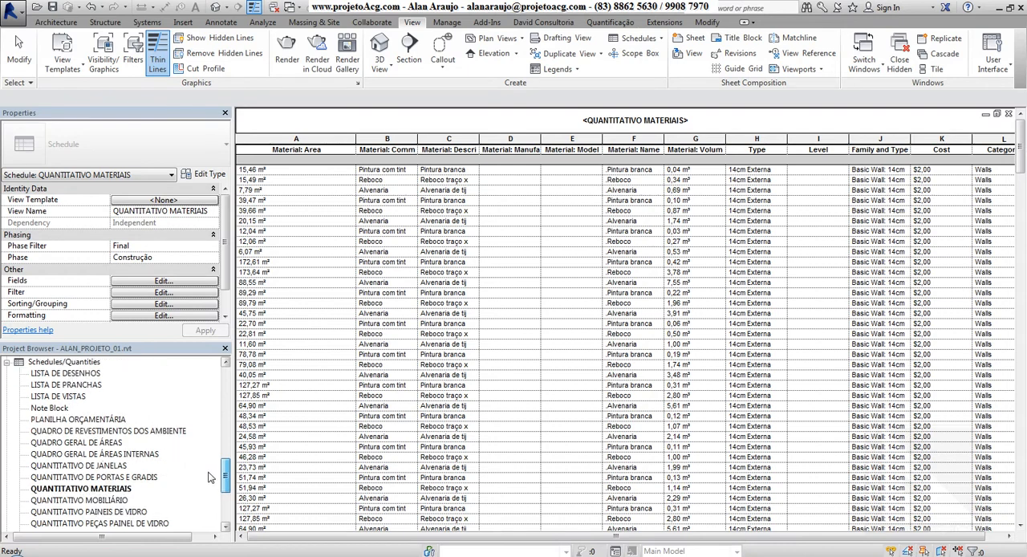
left_click(85, 422)
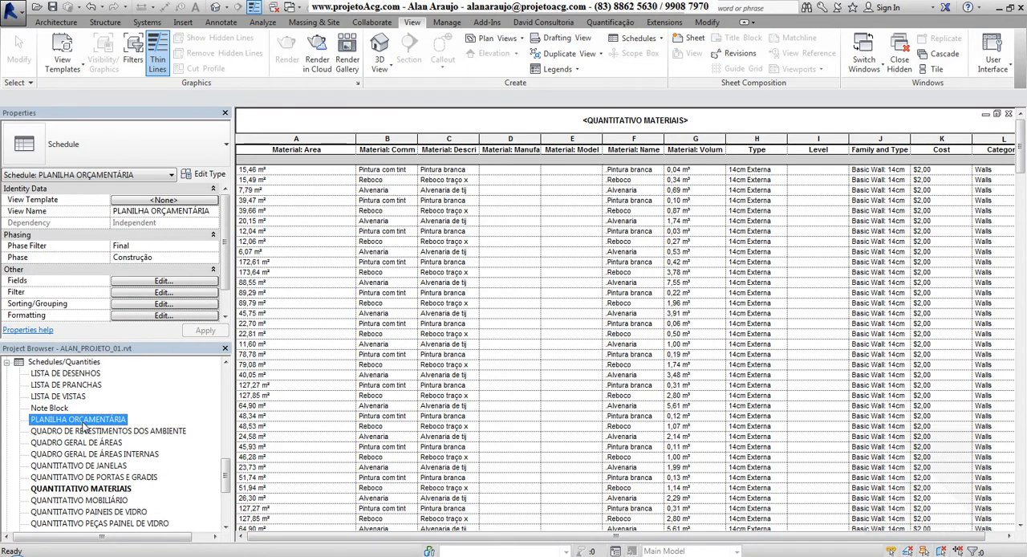
right_click(85, 428)
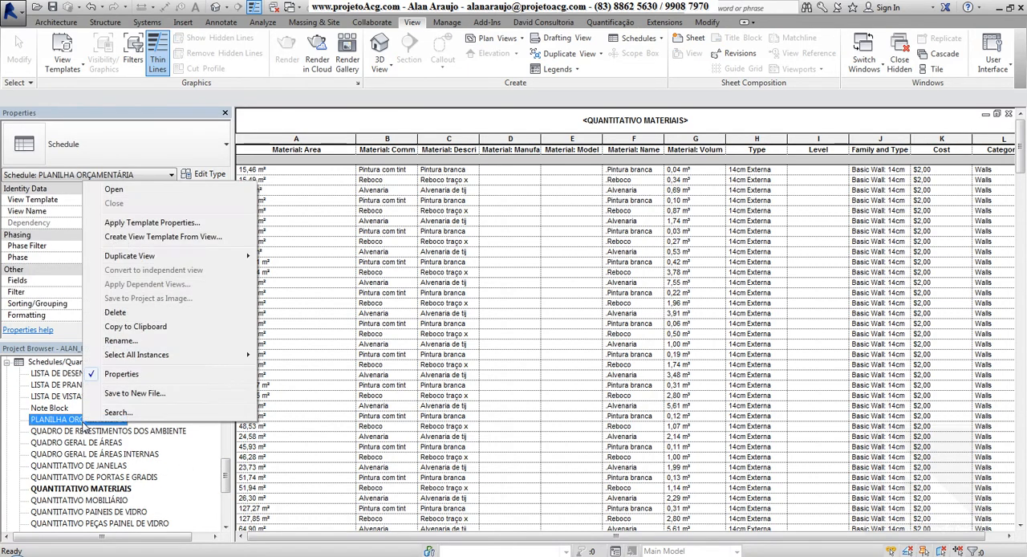
left_click(130, 344)
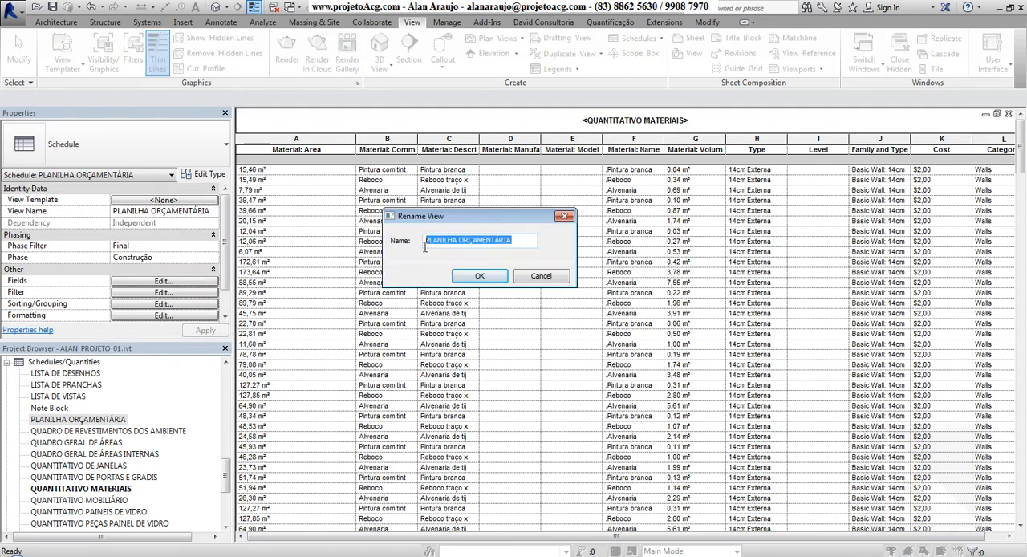
type("QUANTITATIVO DE MATER")
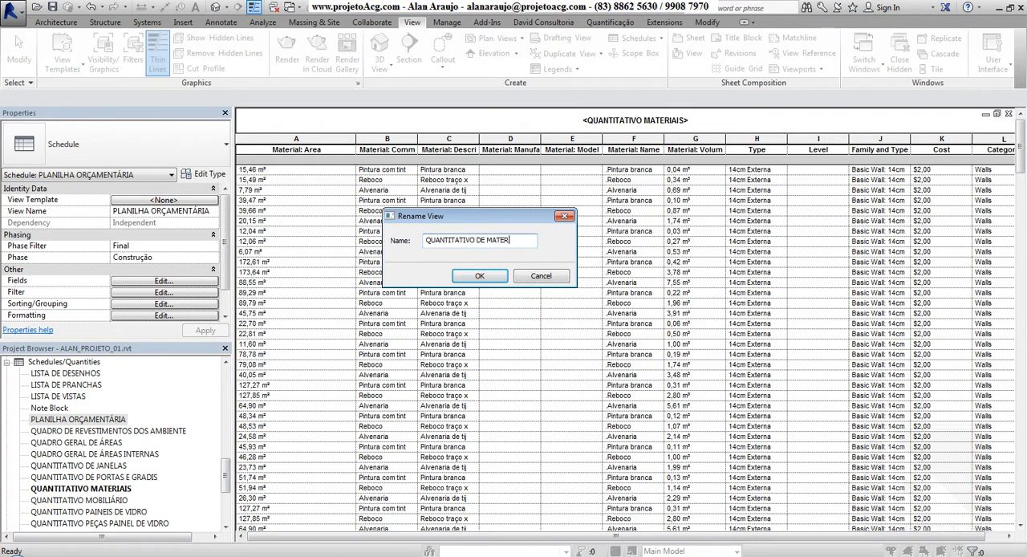
type("IAIS")
key("Return")
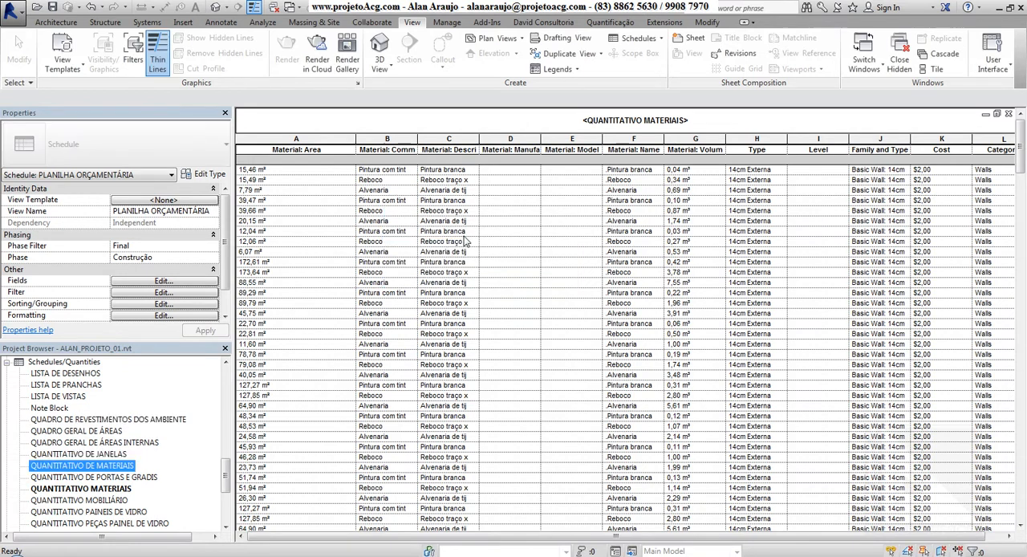
Delete the QUANTITATIVO MATERIAIS schedule and open the field settings of the QUANTITATIVO DE MATERIAIS schedule.
left_click(120, 489)
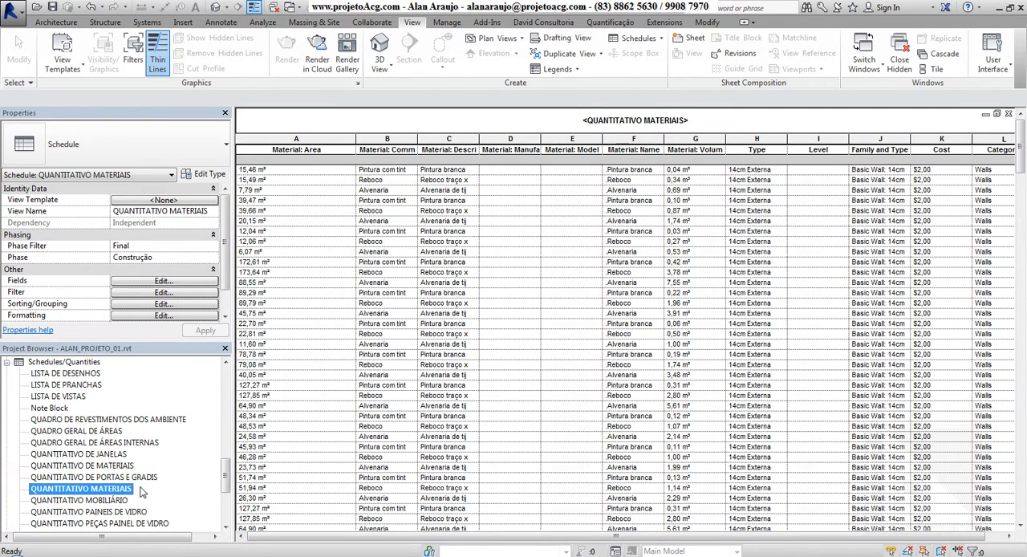
key("Delete")
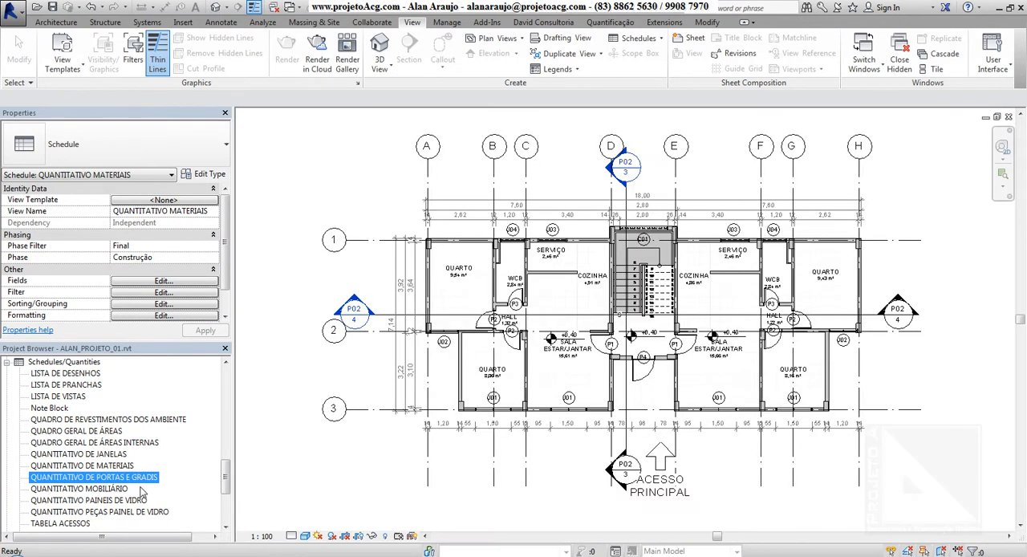
double_click(124, 466)
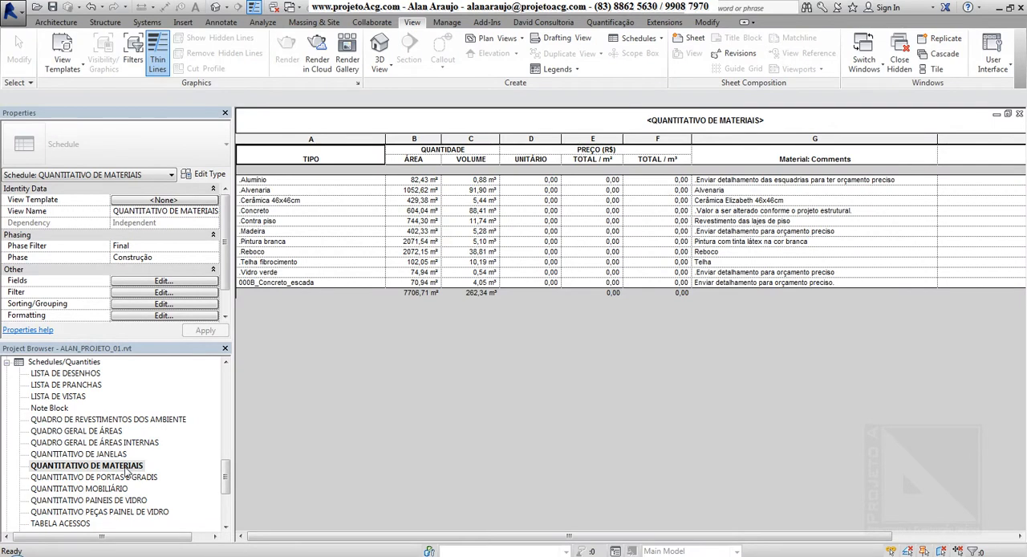
left_click(169, 281)
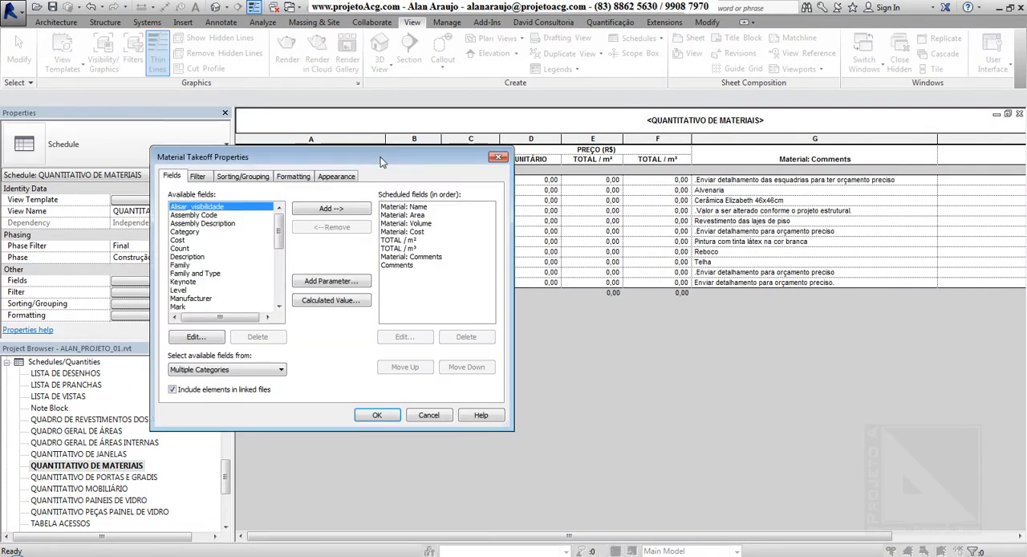
left_click_drag(448, 142, 354, 293)
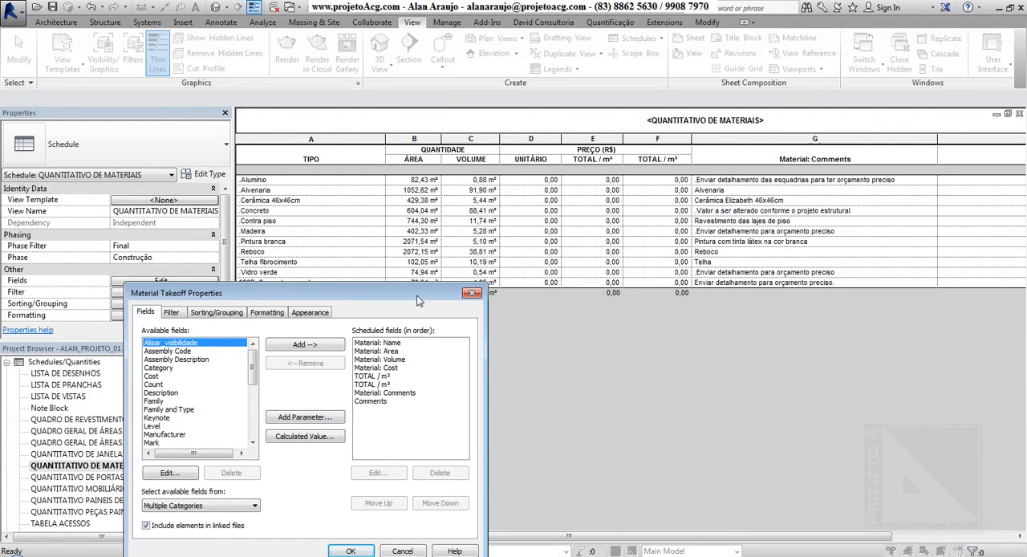
Try reordering the Material: Name field by moving it below Material: Area and back to first place.
left_click(397, 343)
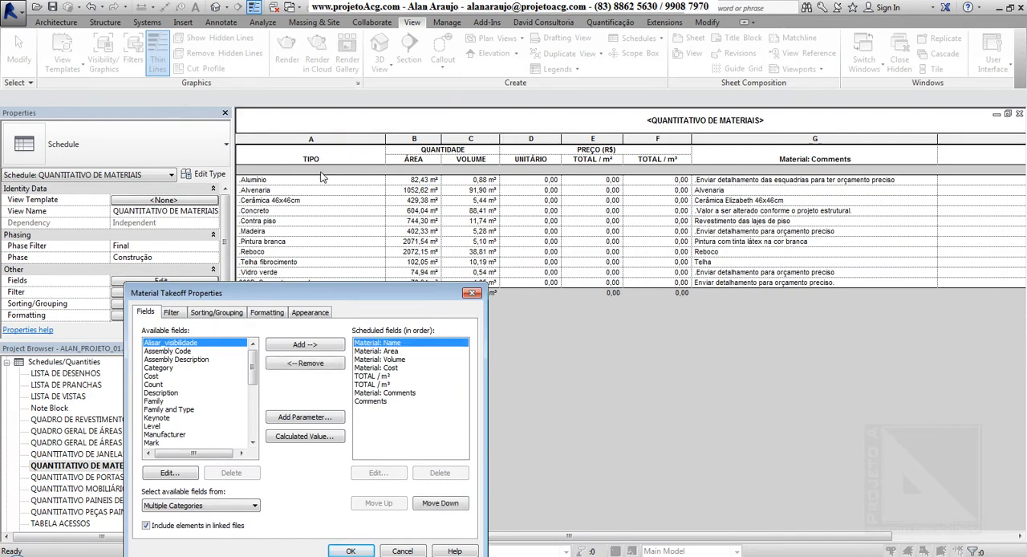
left_click(427, 503)
left_click(400, 503)
left_click(418, 503)
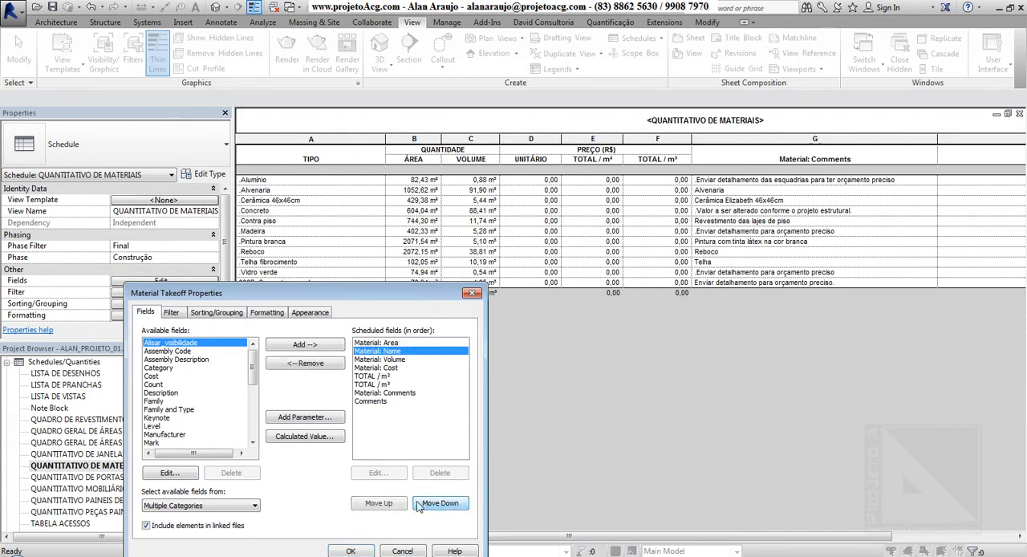
left_click(418, 503)
left_click(393, 503)
left_click(393, 503)
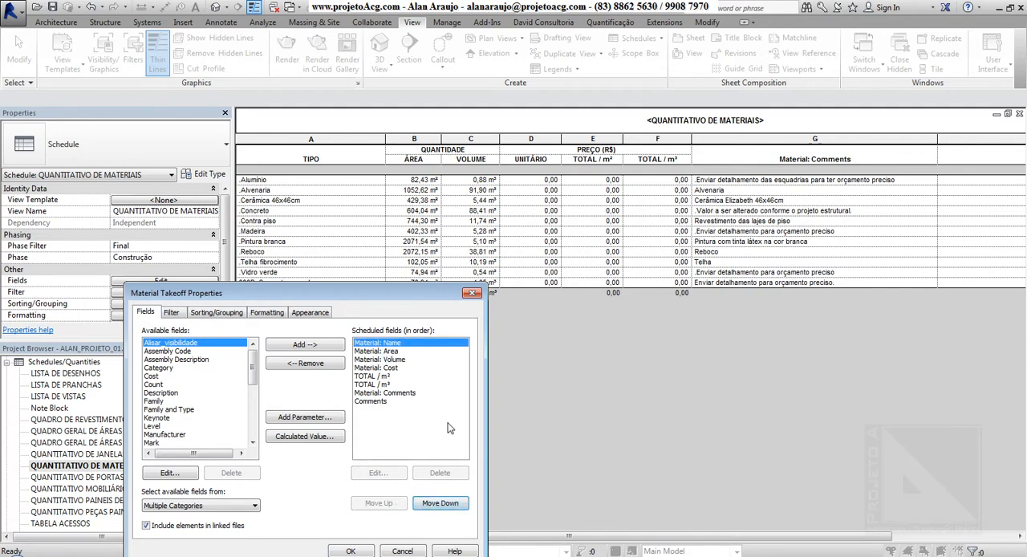
Remove the Material: Cost field from the scheduled fields, accepting its removal from the calculated values.
left_click(391, 351)
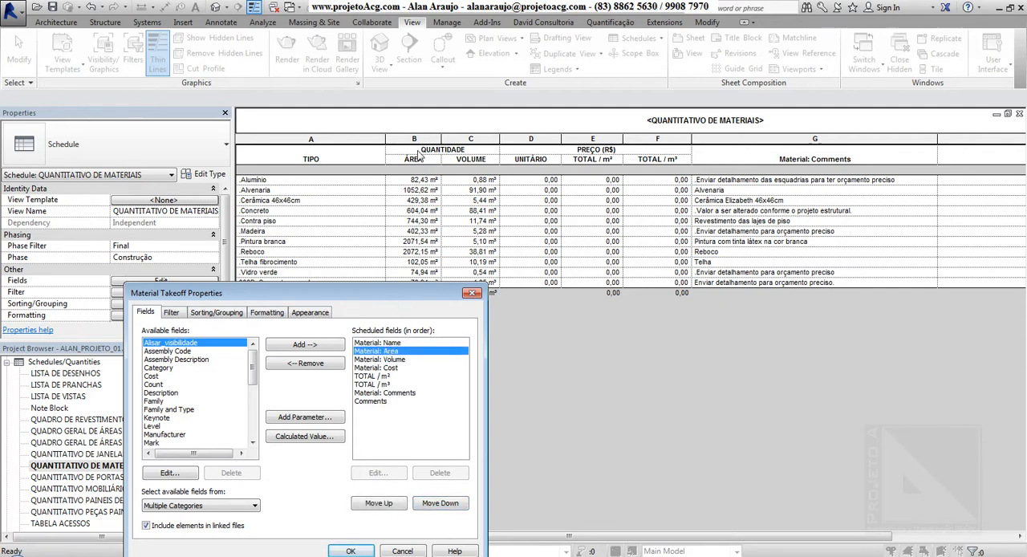
left_click(391, 359)
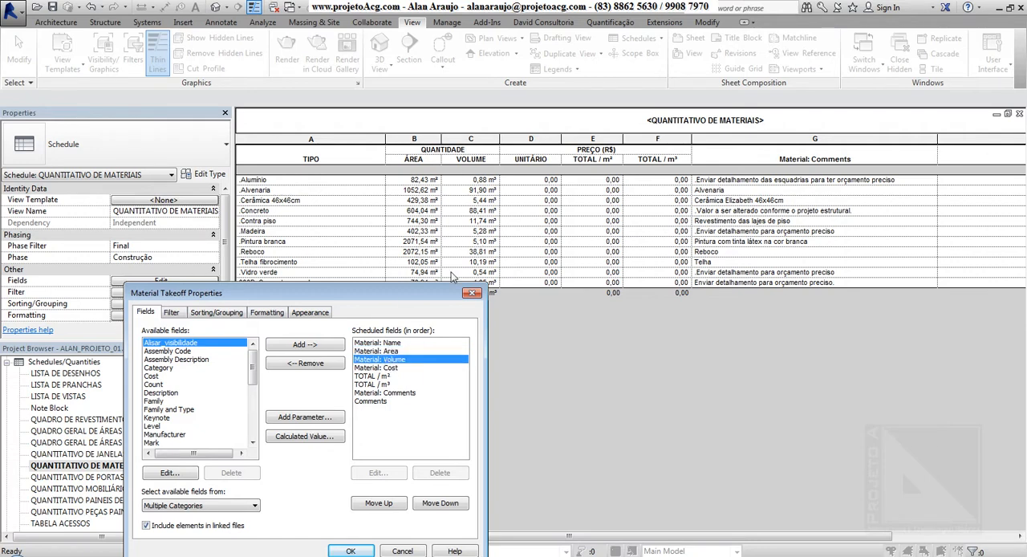
left_click(391, 367)
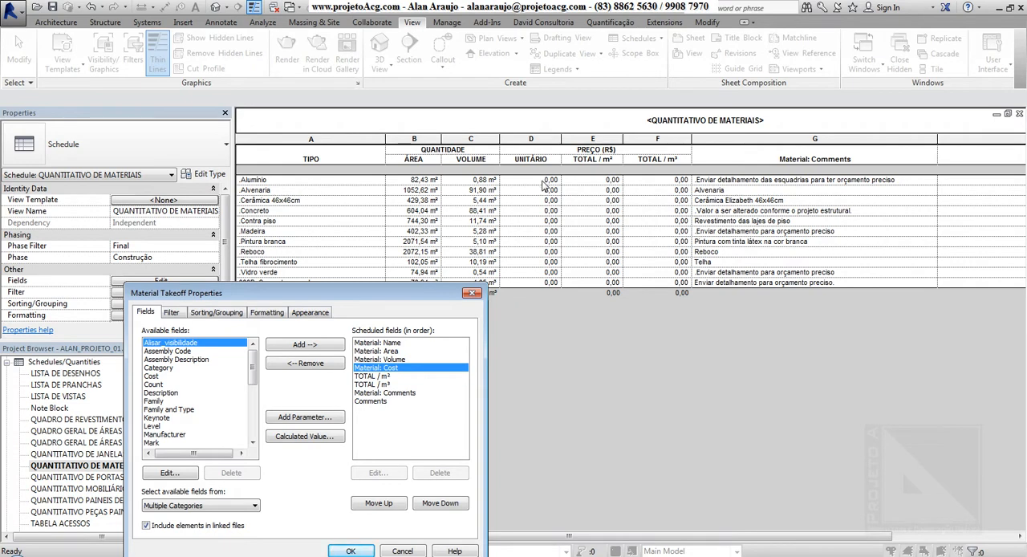
left_click_drag(383, 292, 280, 210)
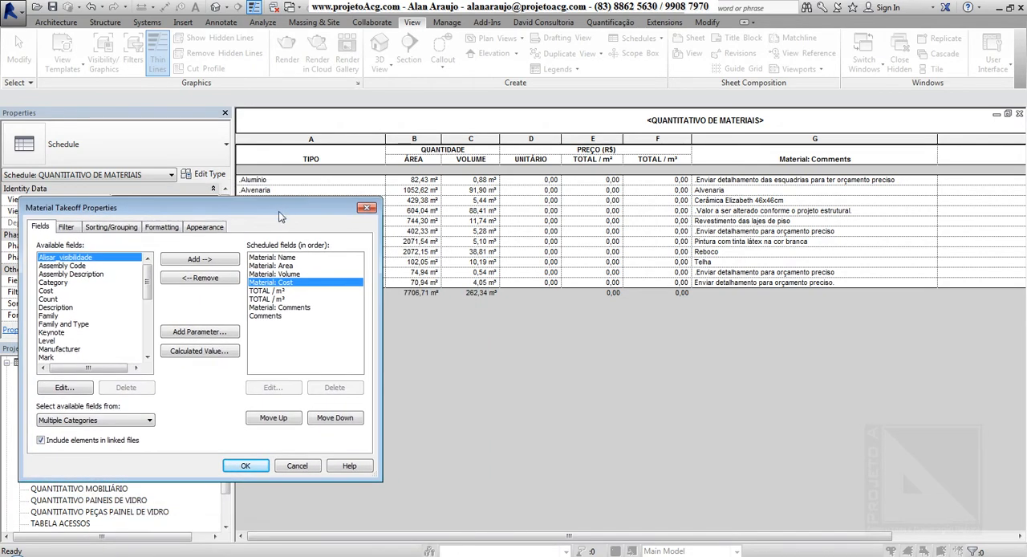
double_click(293, 282)
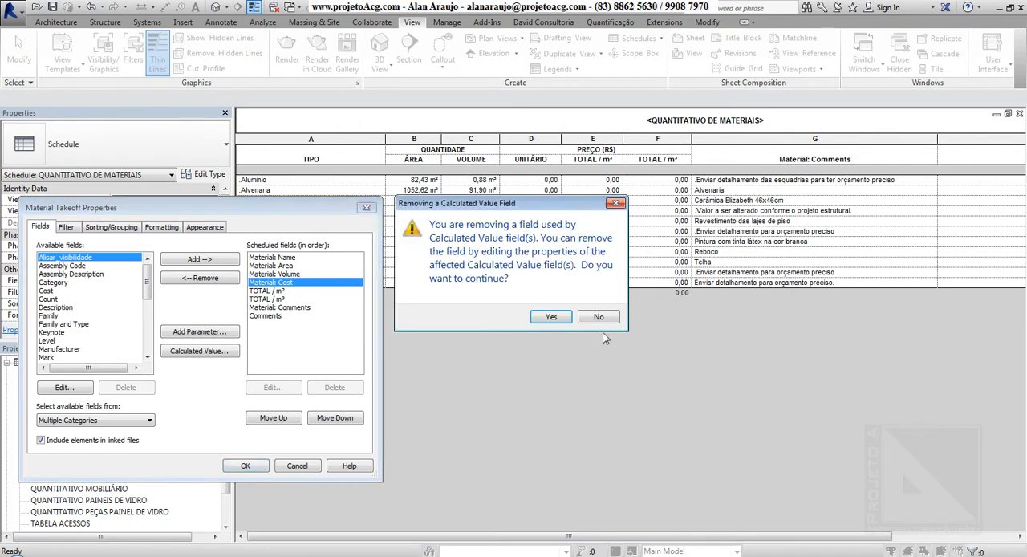
left_click(554, 317)
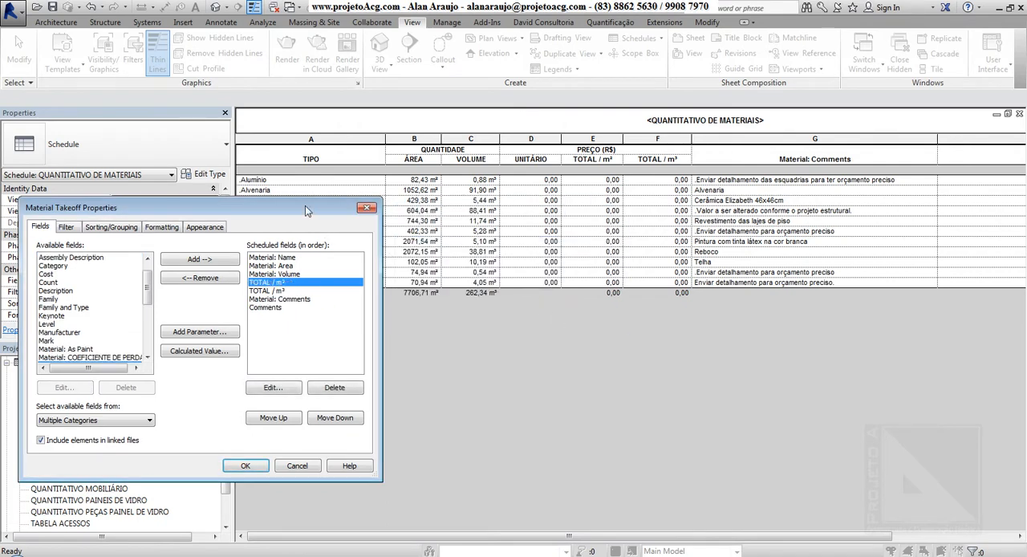
Delete the TOTAL / m² and TOTAL / m³ calculated fields and apply the field changes to the schedule.
left_click_drag(304, 205, 354, 302)
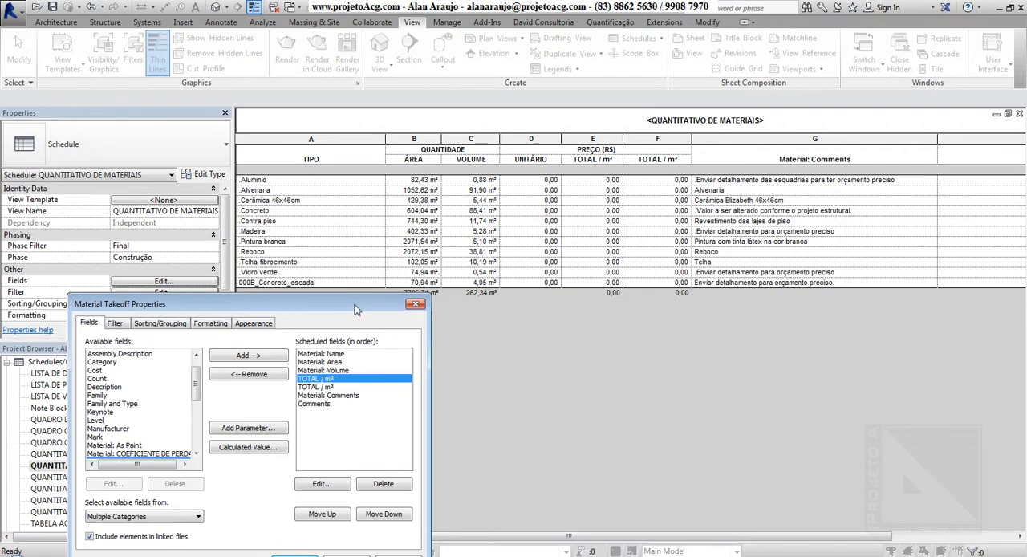
left_click_drag(354, 302, 345, 268)
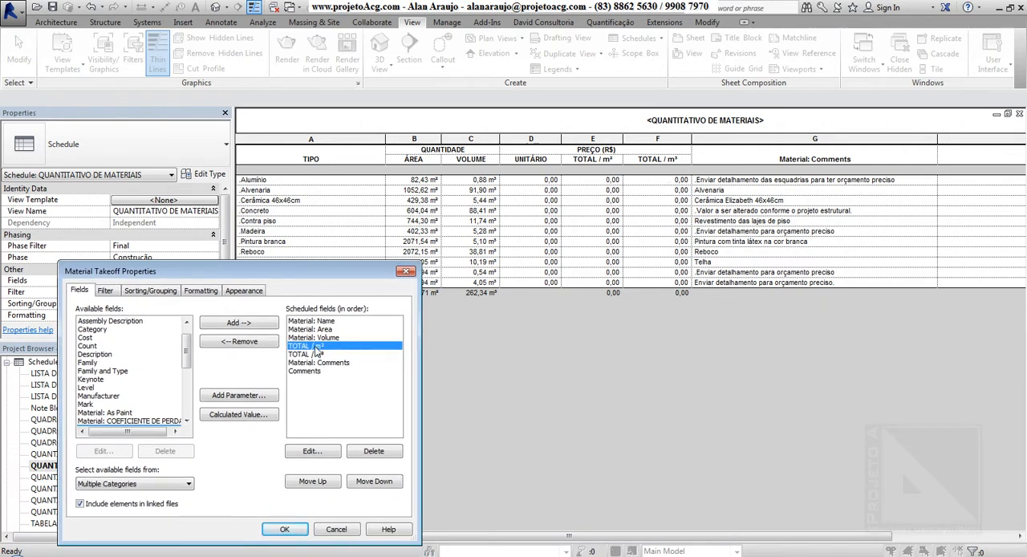
key("Delete")
left_click(562, 293)
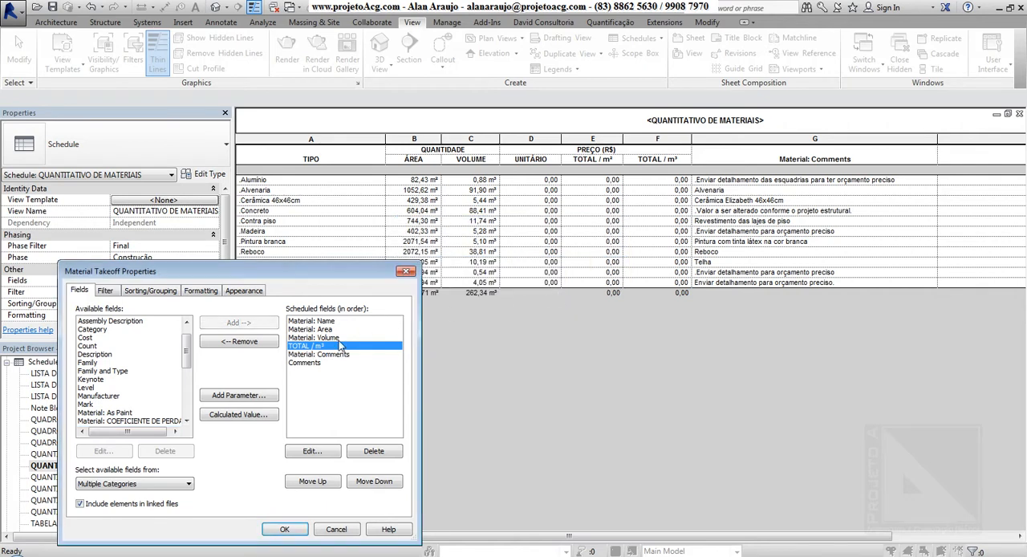
key("Delete")
left_click(563, 296)
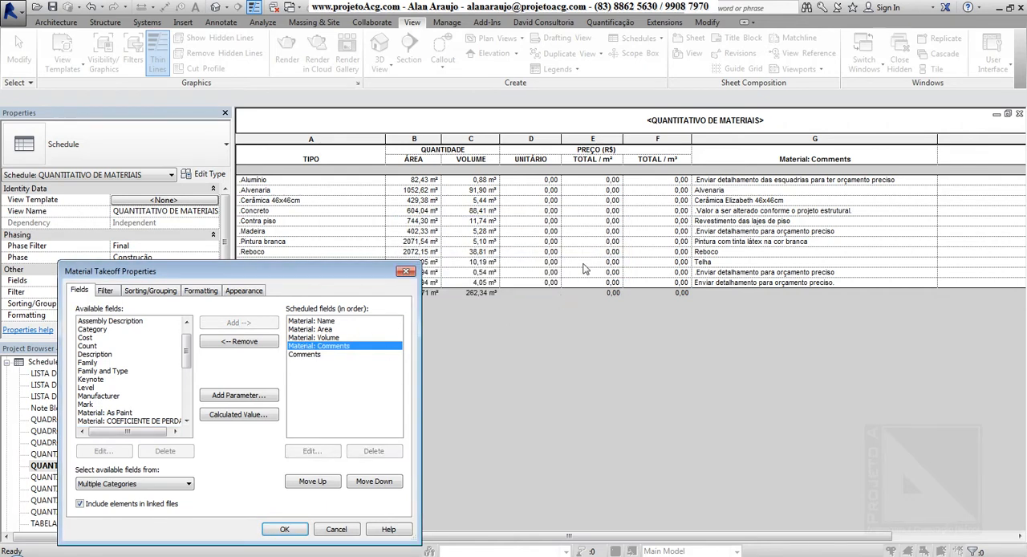
left_click(287, 532)
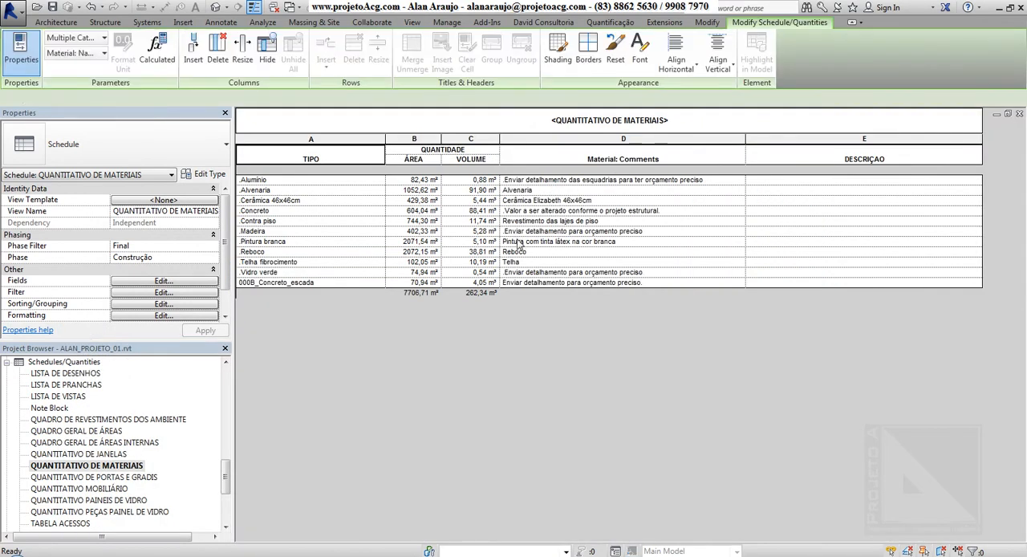
Reopen the schedule's field settings and examine the scheduled fields against the table columns, plus the filter and sorting/grouping settings.
left_click(163, 282)
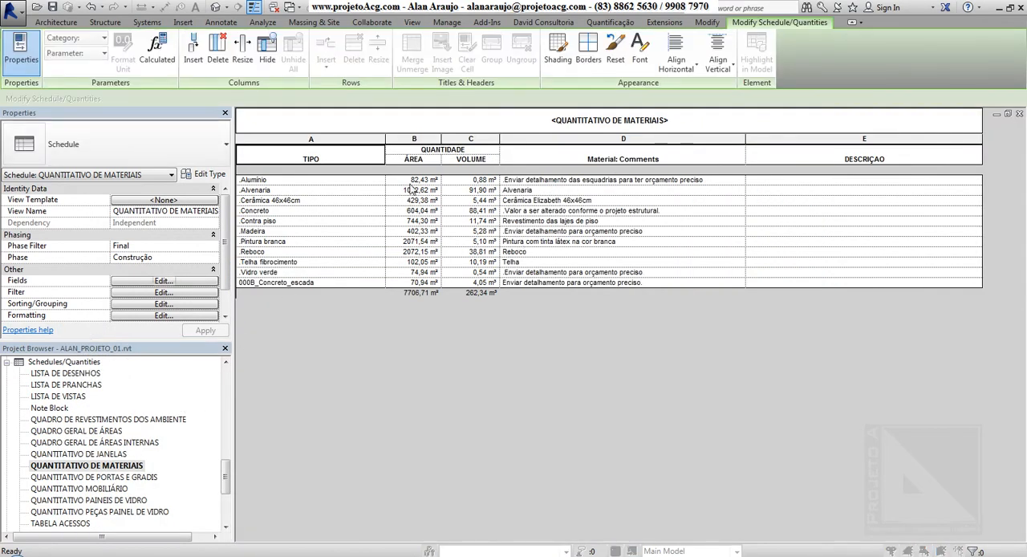
left_click_drag(318, 269, 388, 309)
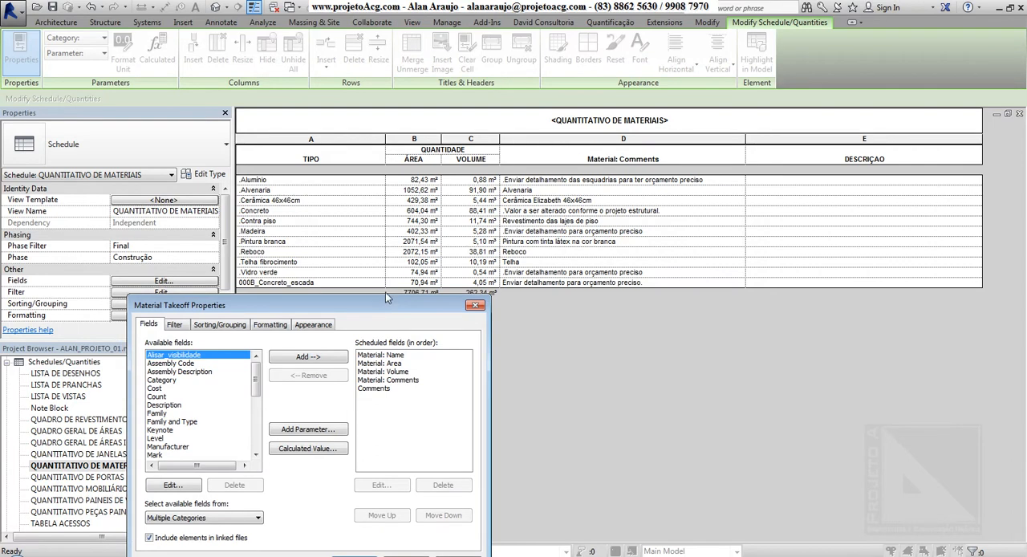
left_click_drag(495, 329, 525, 329)
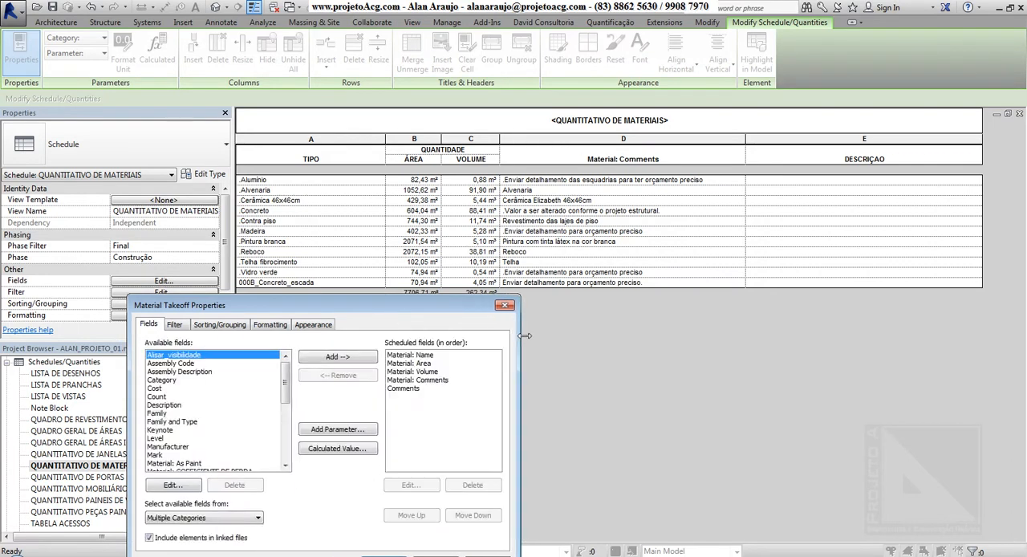
left_click_drag(449, 315, 452, 328)
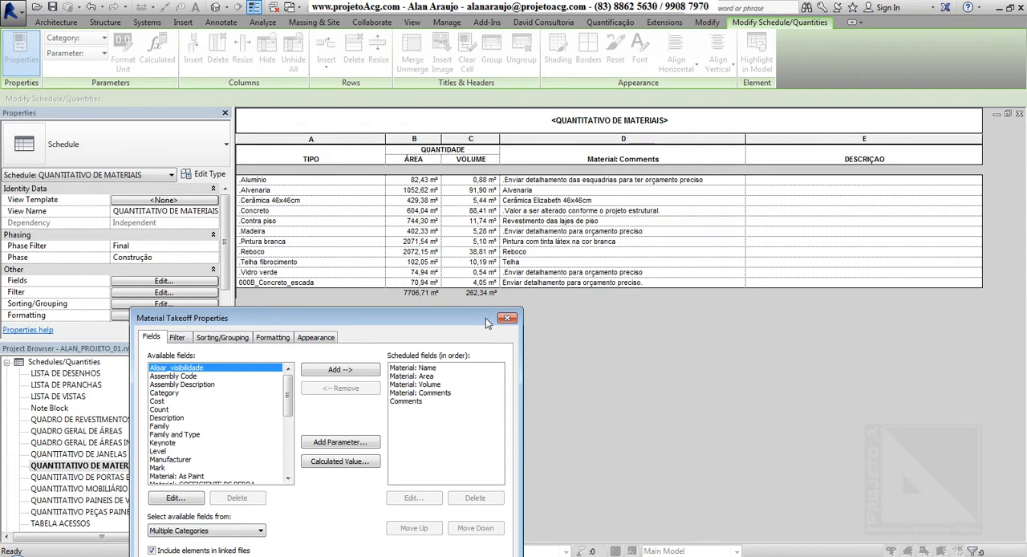
left_click(297, 211)
left_click(441, 392)
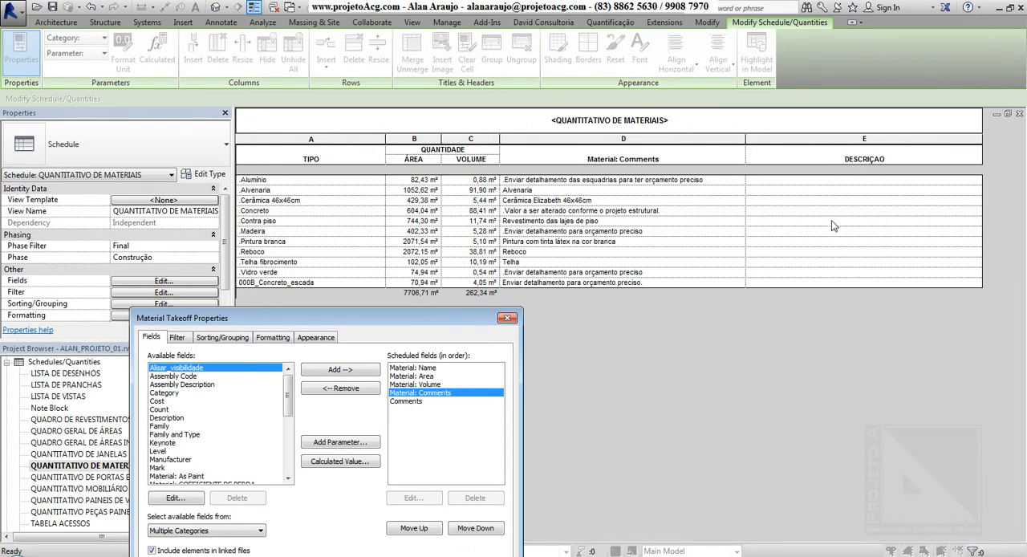
left_click(183, 338)
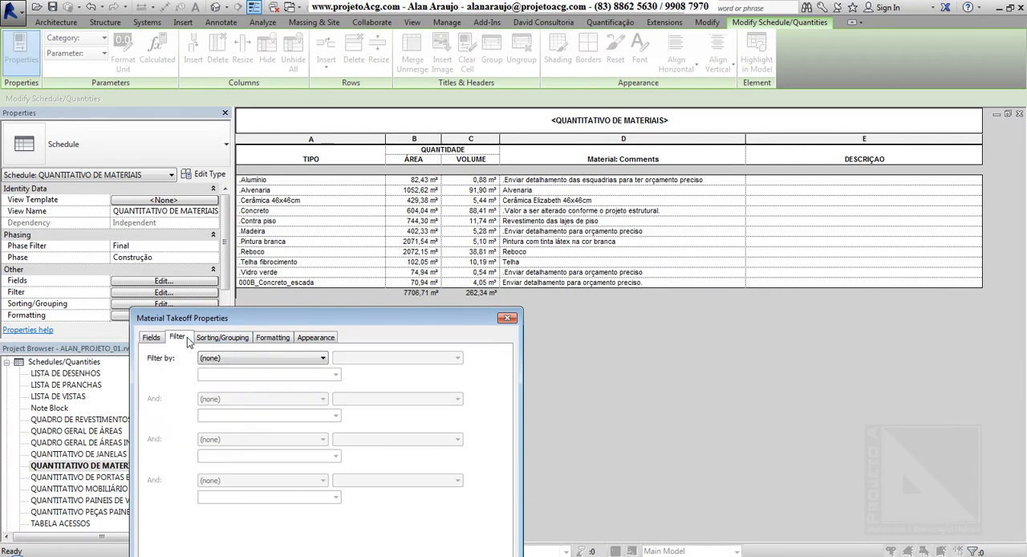
left_click_drag(245, 323, 259, 282)
left_click(241, 296)
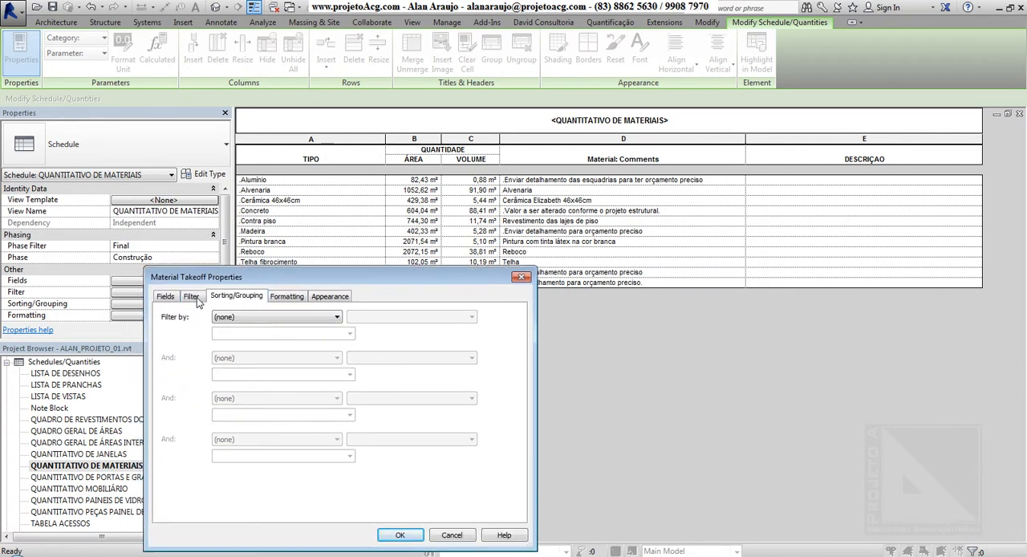
left_click(164, 297)
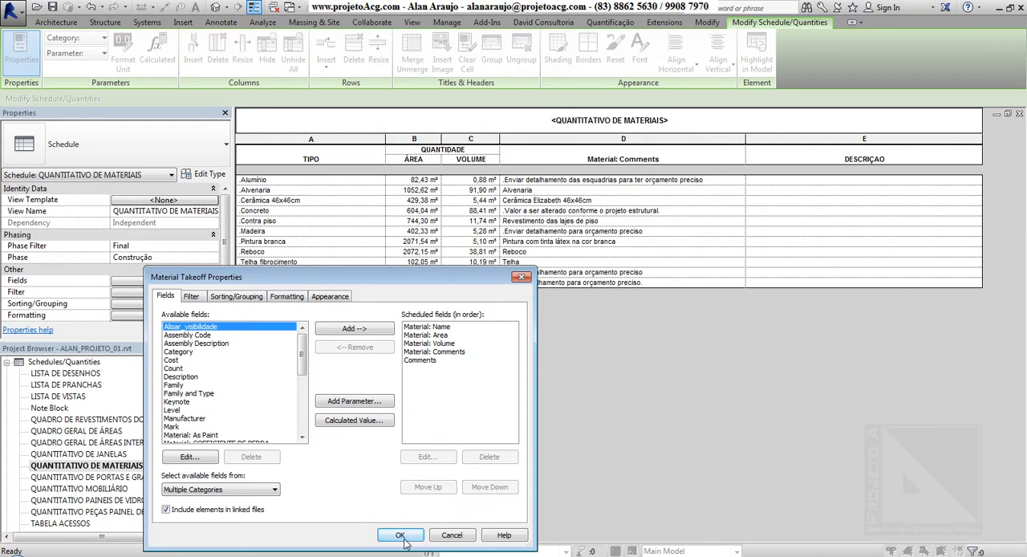
Turn on Itemize every instance in the sorting/grouping settings, apply it and look through the individual material rows.
left_click(234, 298)
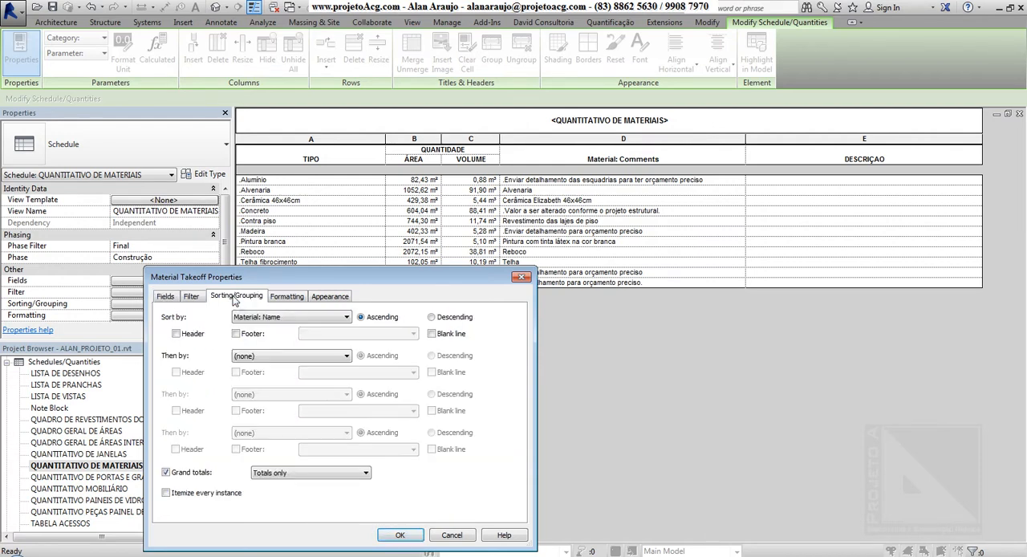
left_click(193, 498)
left_click(400, 534)
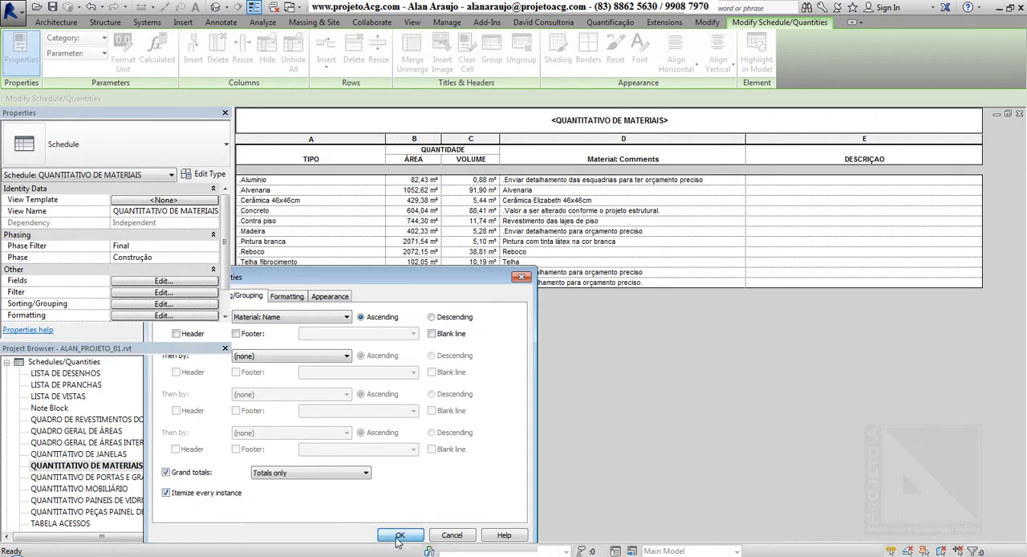
left_click(323, 182)
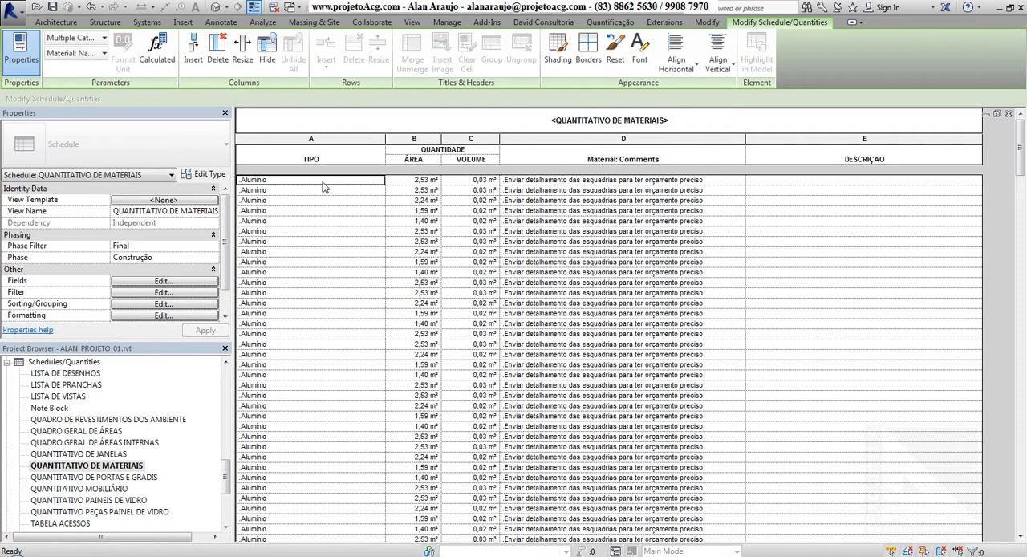
left_click(325, 191)
left_click(324, 210)
left_click(325, 234)
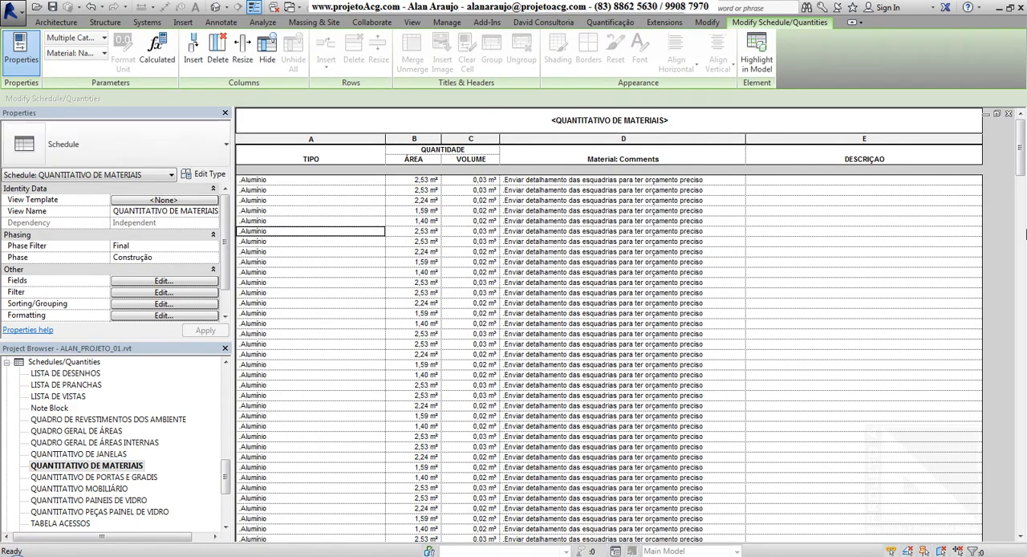
left_click_drag(1019, 163, 1023, 463)
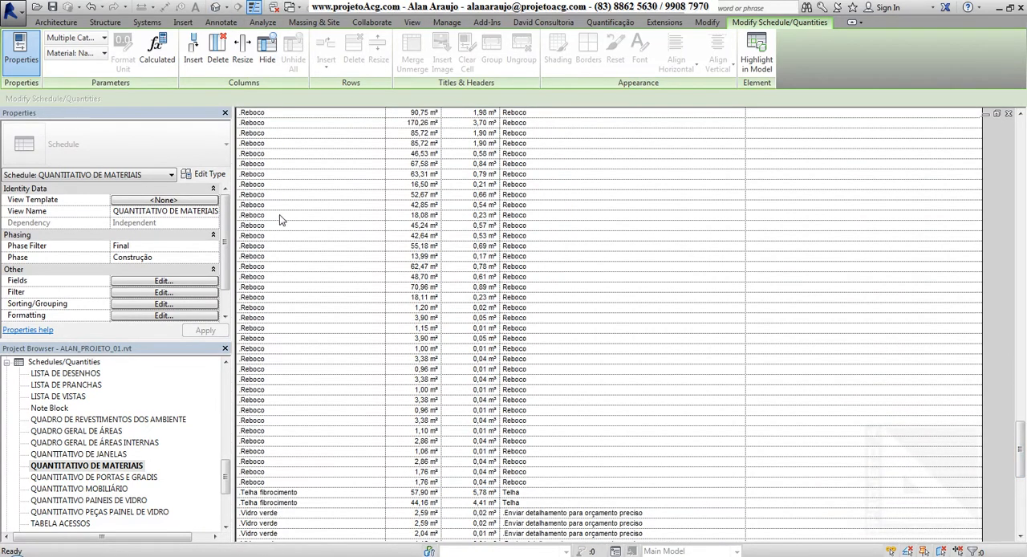
Turn off Itemize every instance, view the formatting, appearance and filter settings, and apply the changes to the schedule.
left_click(164, 304)
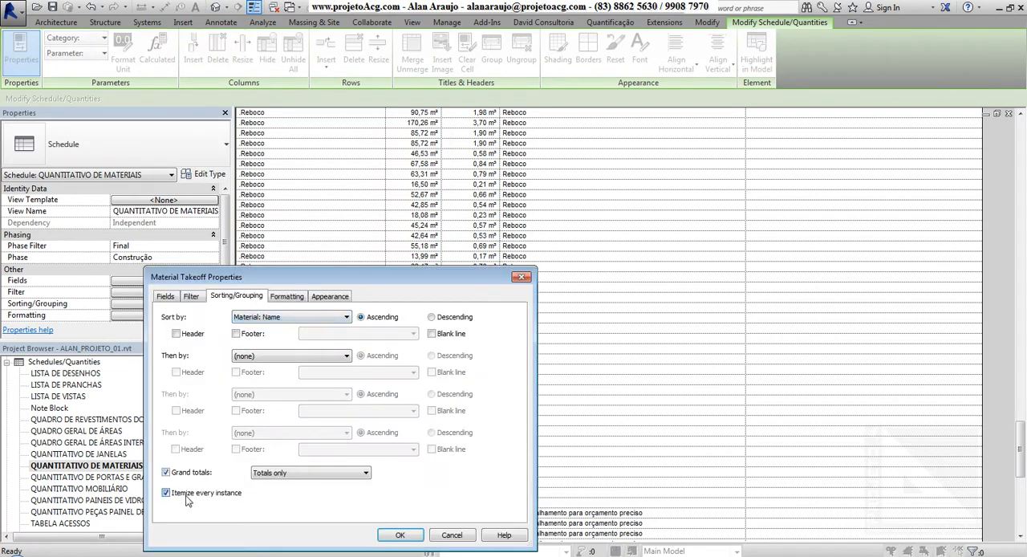
left_click(166, 493)
left_click(303, 297)
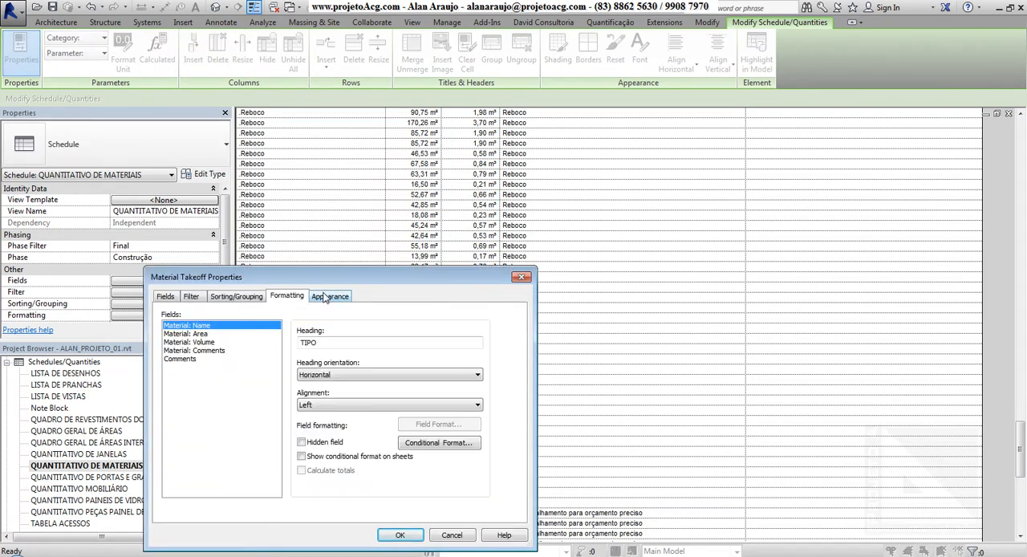
left_click(324, 297)
left_click(191, 297)
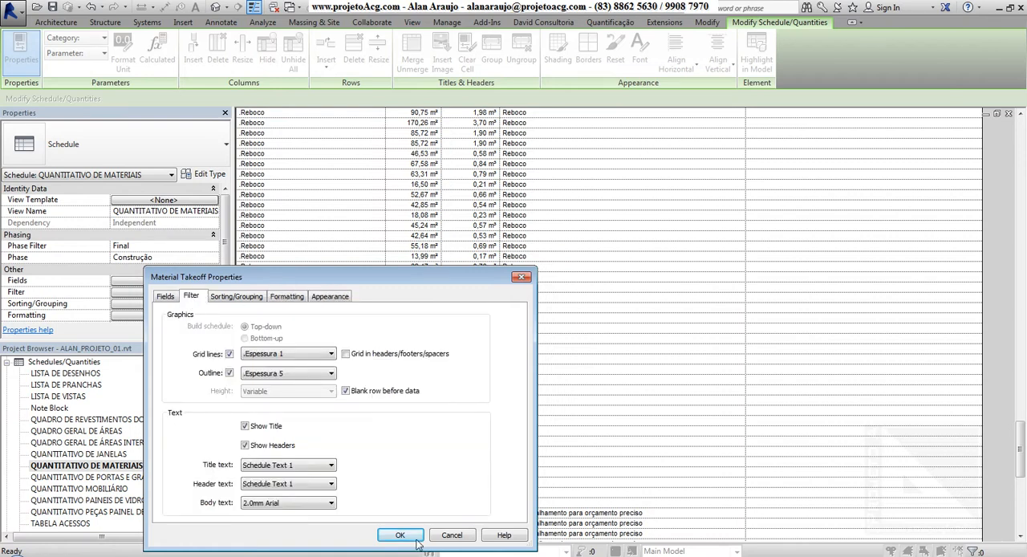
left_click(399, 535)
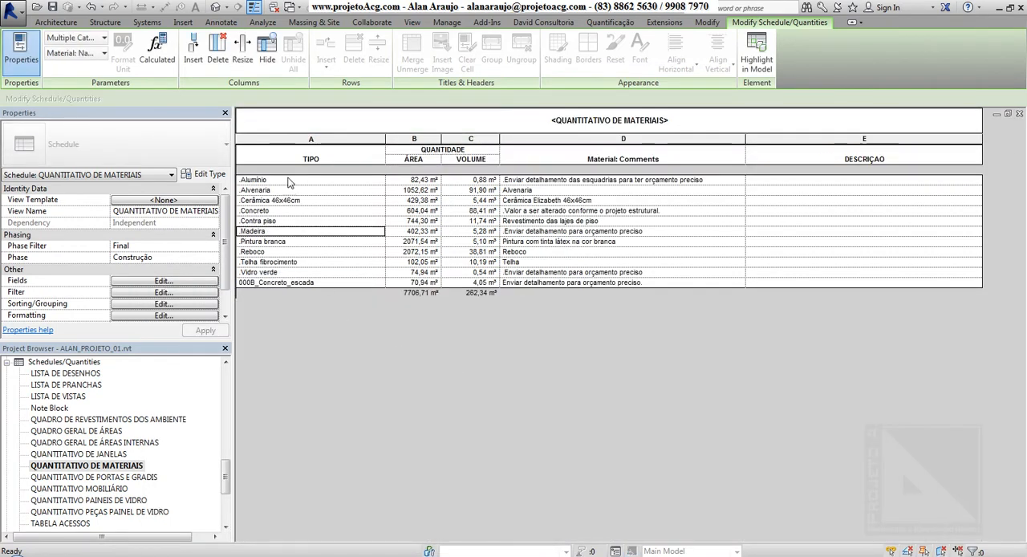
Examine the area and volume quantities of the .Alumínio and .Madeira rows in the grouped schedule.
left_click(302, 181)
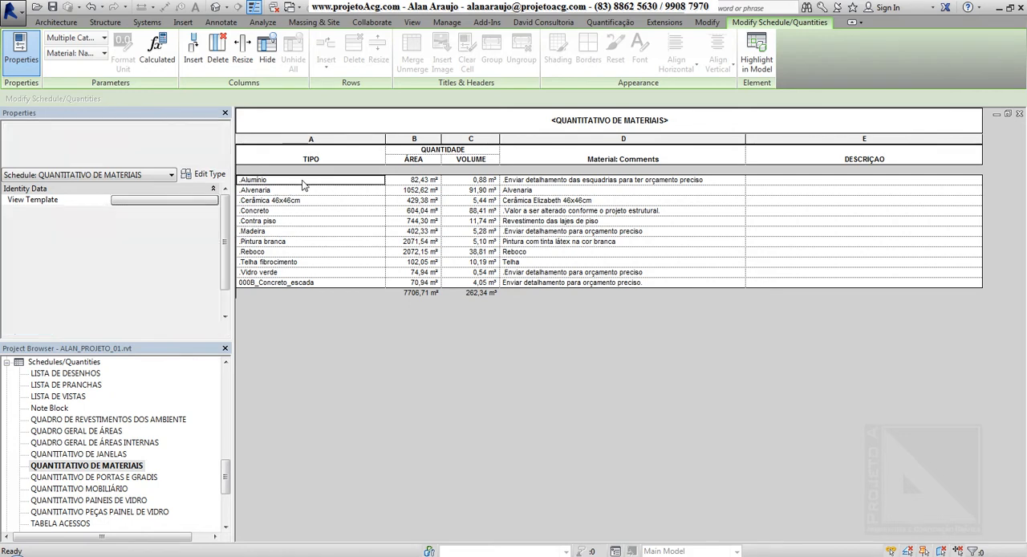
left_click(409, 184)
left_click(475, 183)
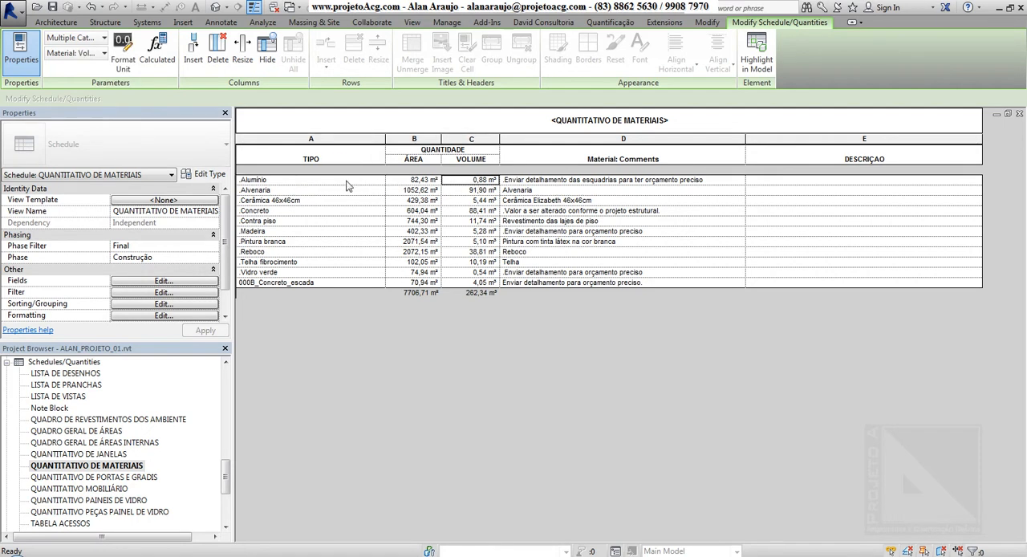
left_click(313, 185)
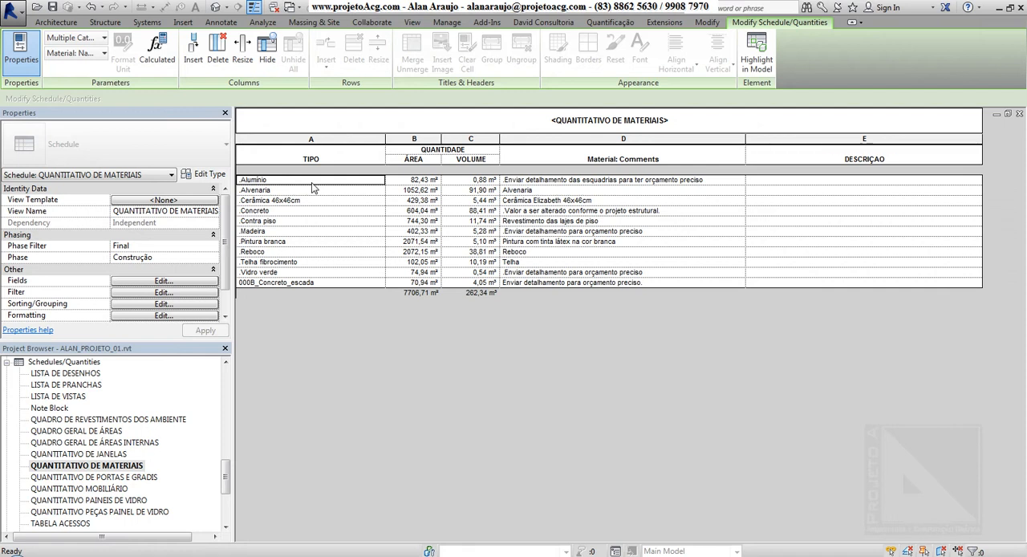
left_click(296, 234)
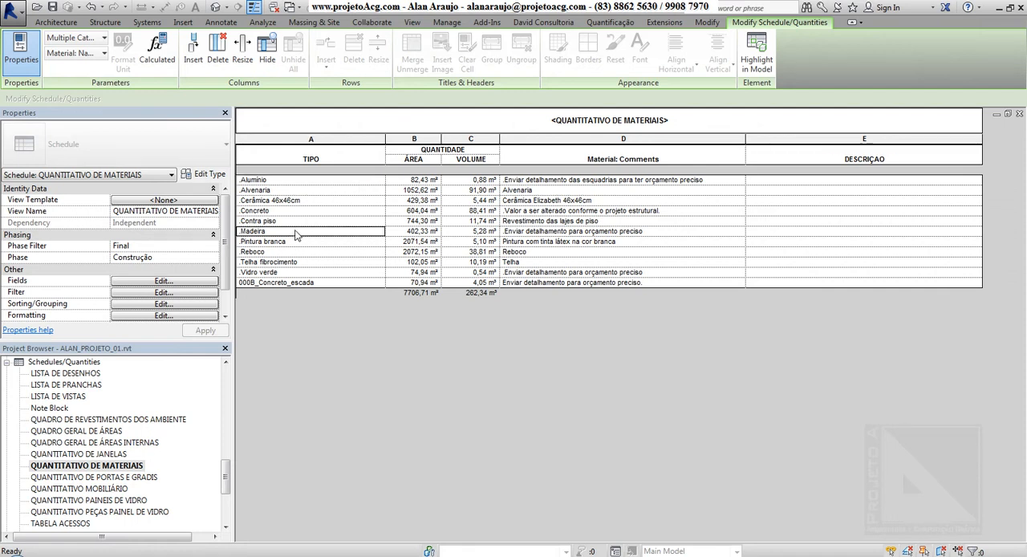
left_click_drag(405, 234, 464, 233)
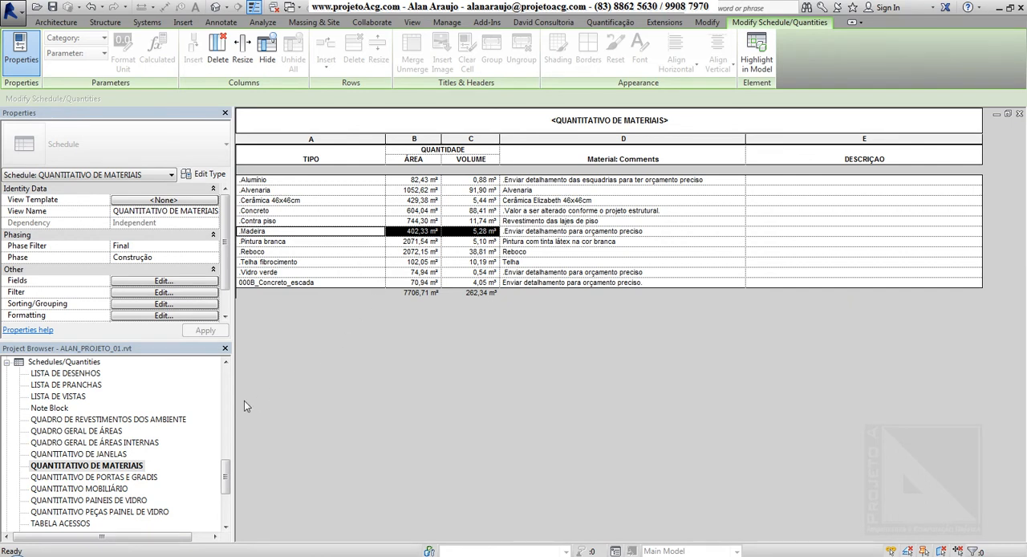
Open the schedule's filter settings and add a filter on the Comments field with the equals condition.
left_click(142, 293)
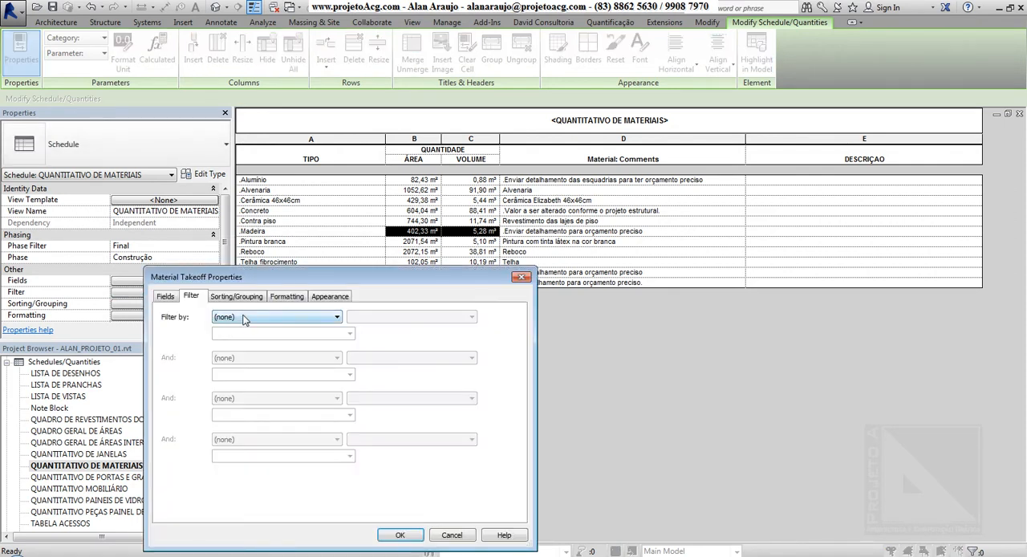
left_click(243, 319)
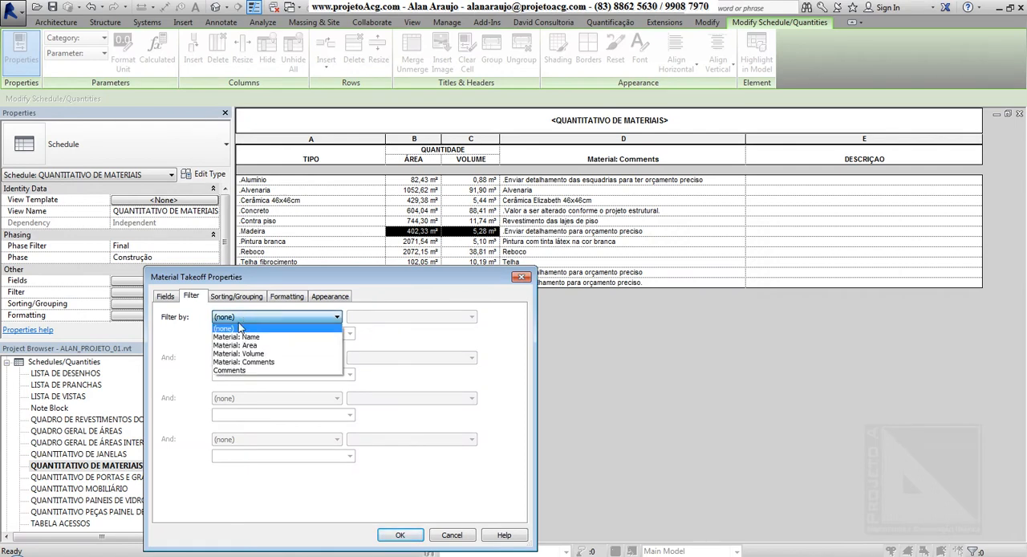
left_click(251, 372)
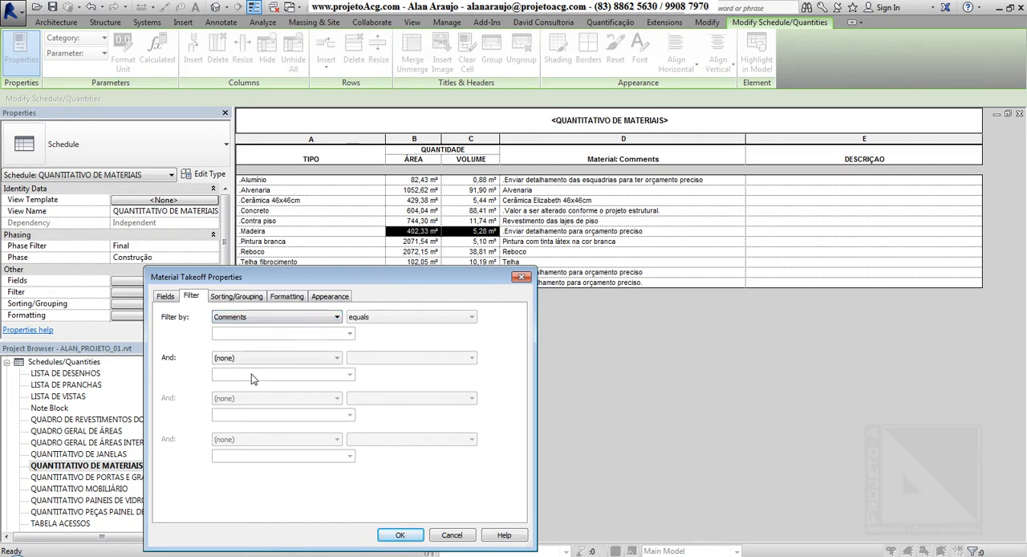
left_click(411, 317)
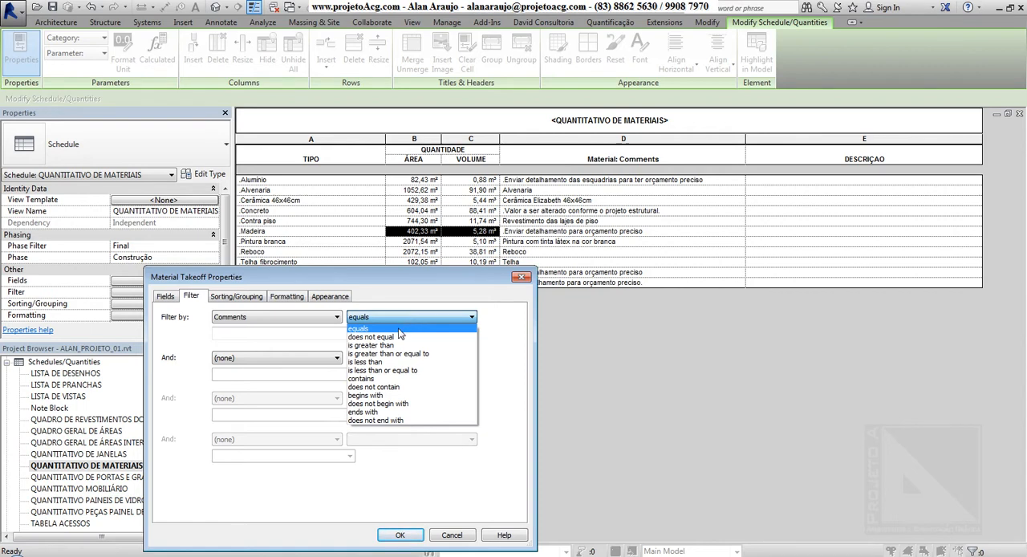
left_click(399, 329)
left_click(305, 334)
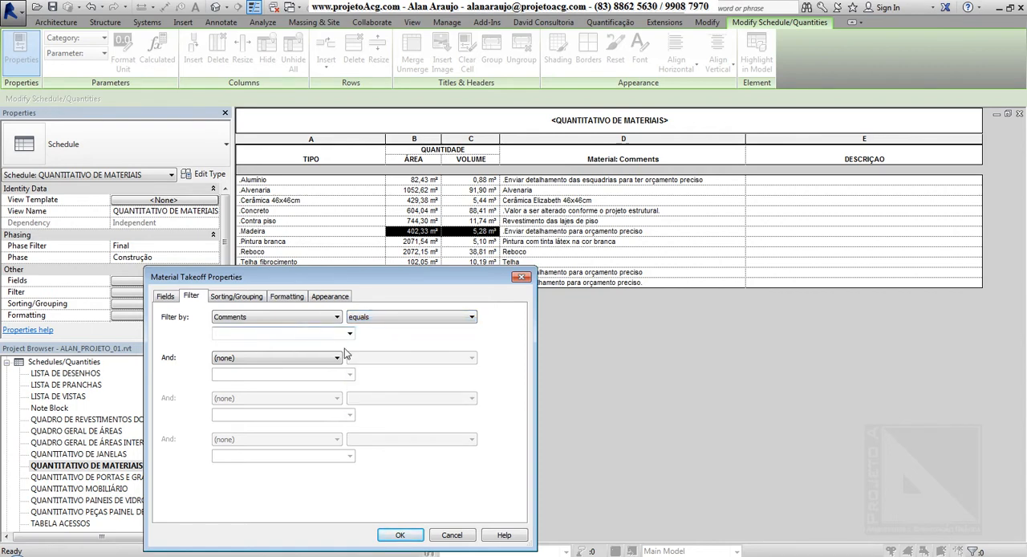
type("C")
Set the Comments filter to does not equal NÃO CONTABILIZAR, copying that text for reuse, and apply it to the schedule.
left_click(427, 317)
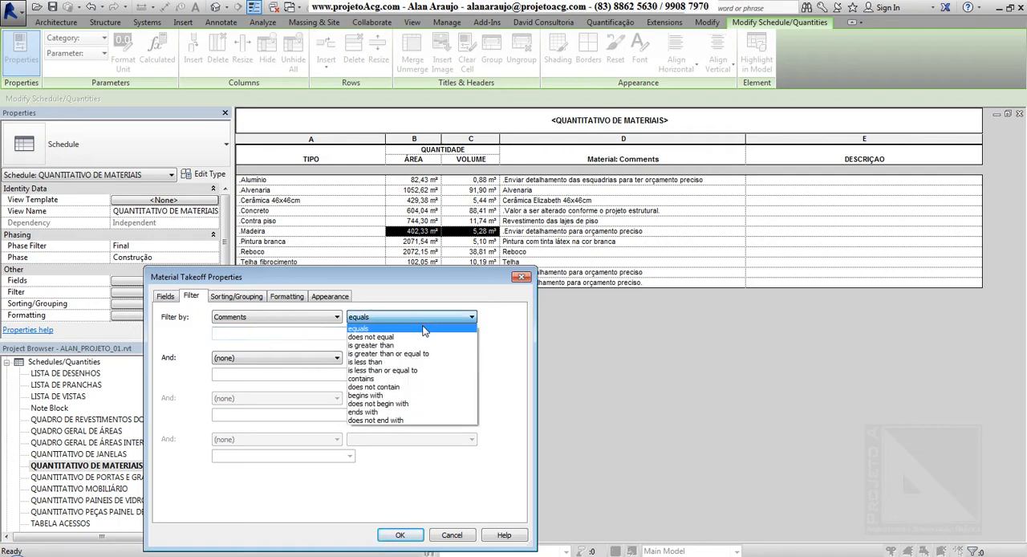
left_click(414, 340)
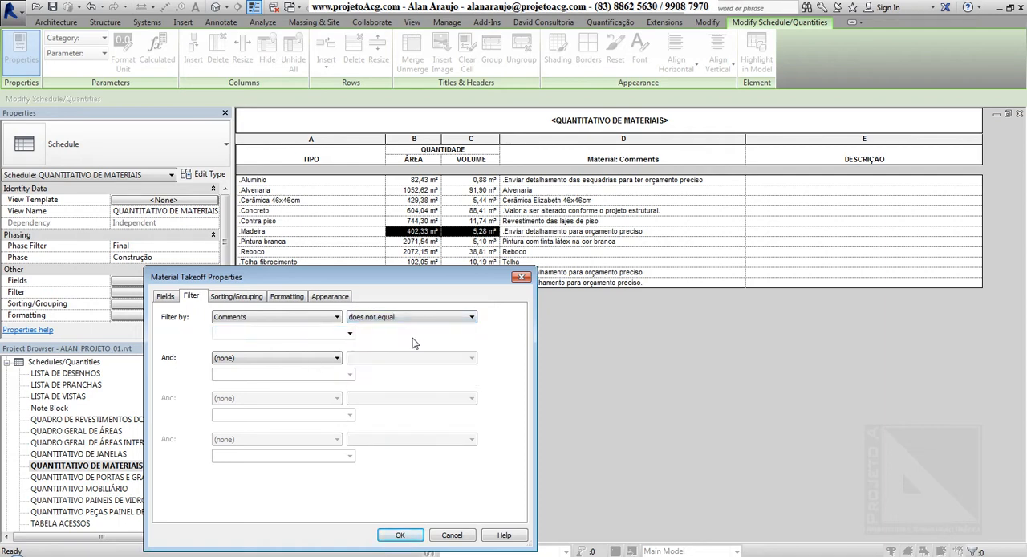
left_click(316, 337)
type("NÃO")
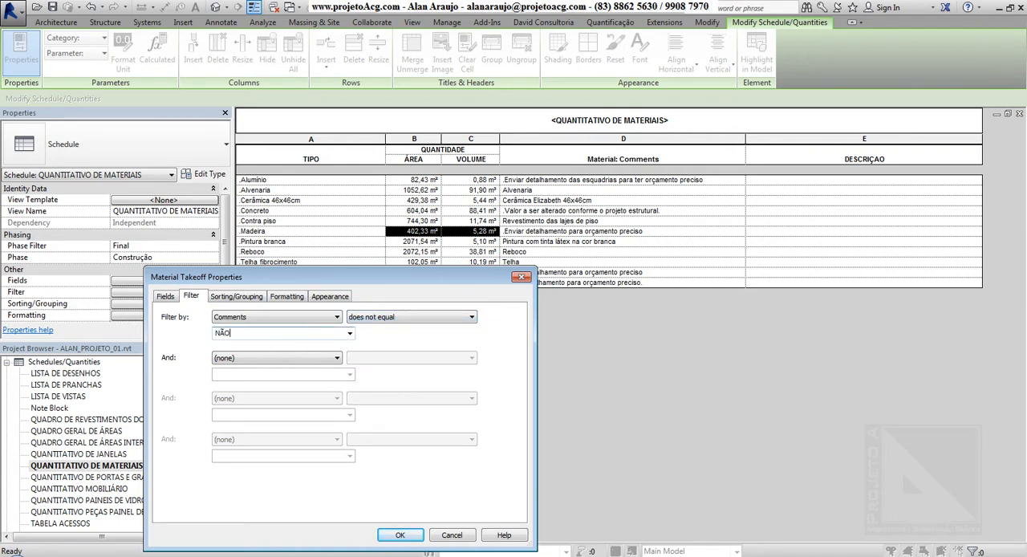
type(" CONTABILIZAR")
left_click_drag(280, 333, 198, 336)
key("ctrl+c")
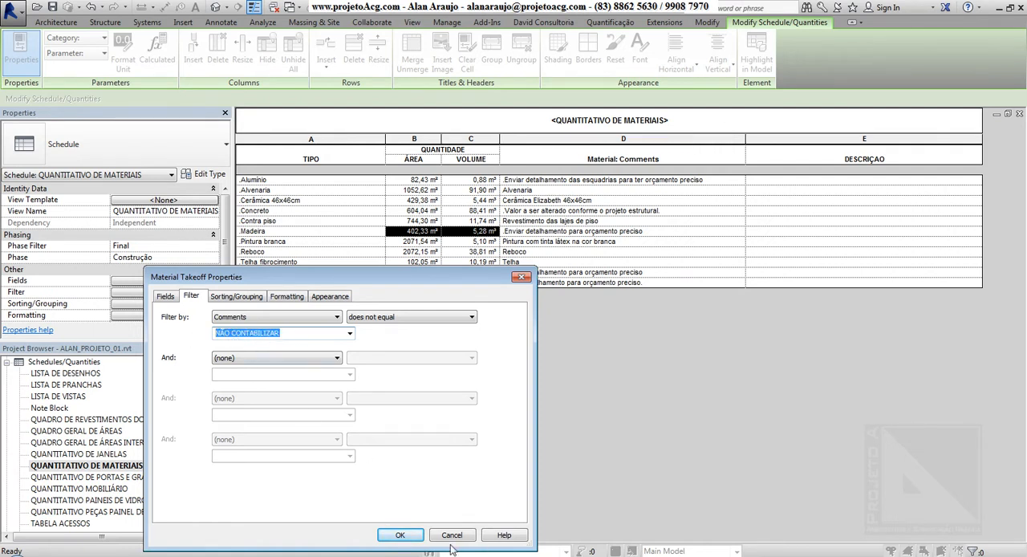
left_click(402, 536)
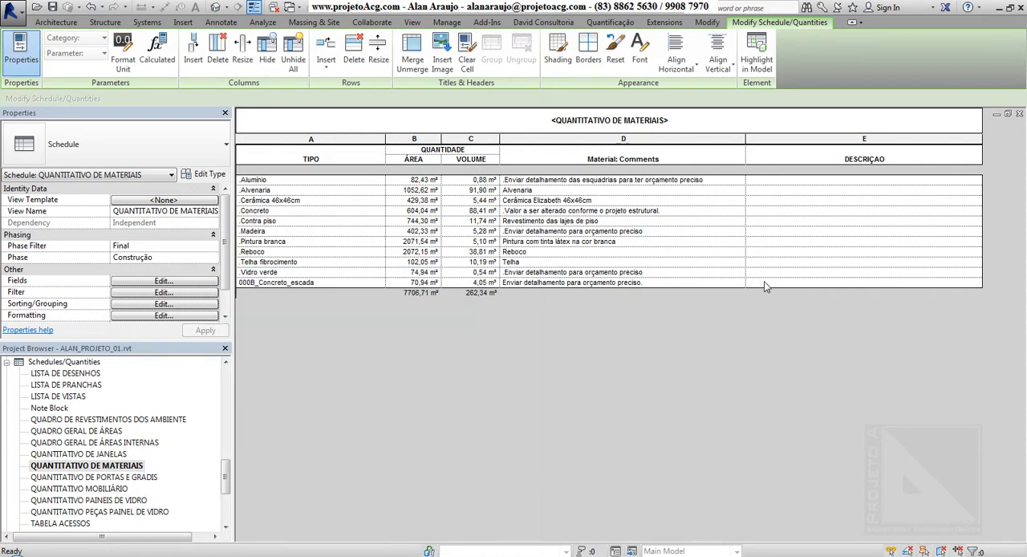
Enter NÃO CONTABILIZAR in the DESCRIÇAO column for the .Alumínio and .Madeira rows to exclude them from the schedule.
left_click(773, 181)
key("ctrl+v")
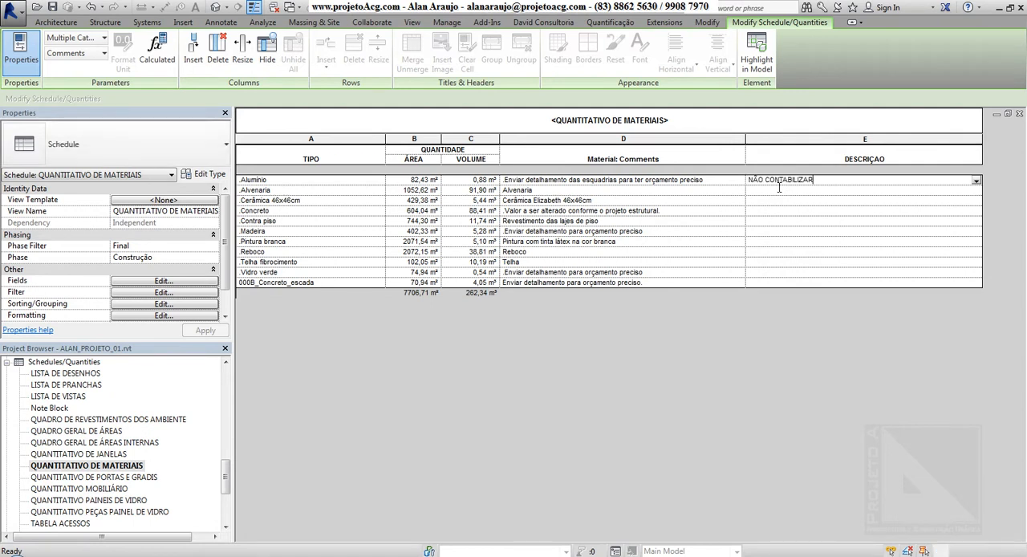
left_click(776, 247)
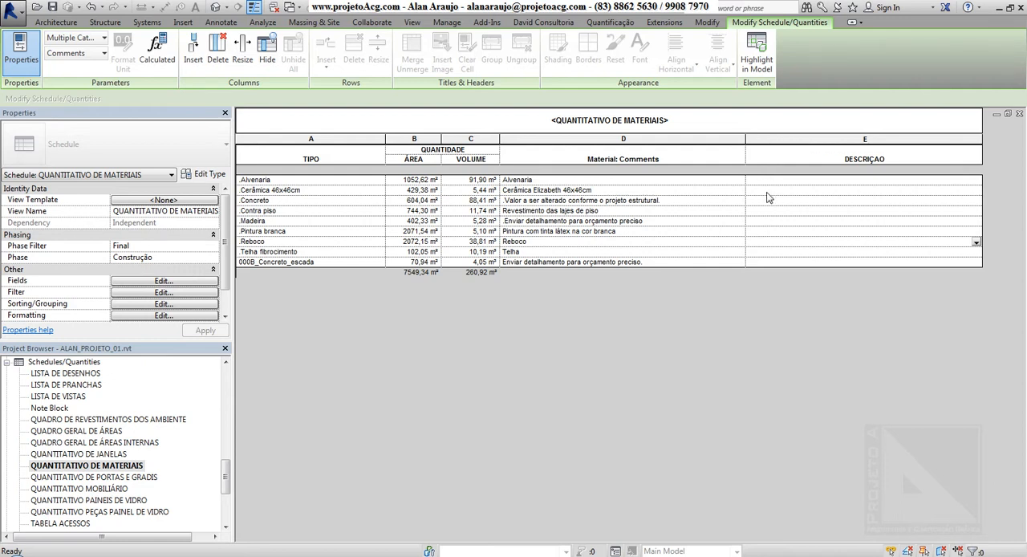
left_click(769, 226)
key("ctrl+v")
key("Return")
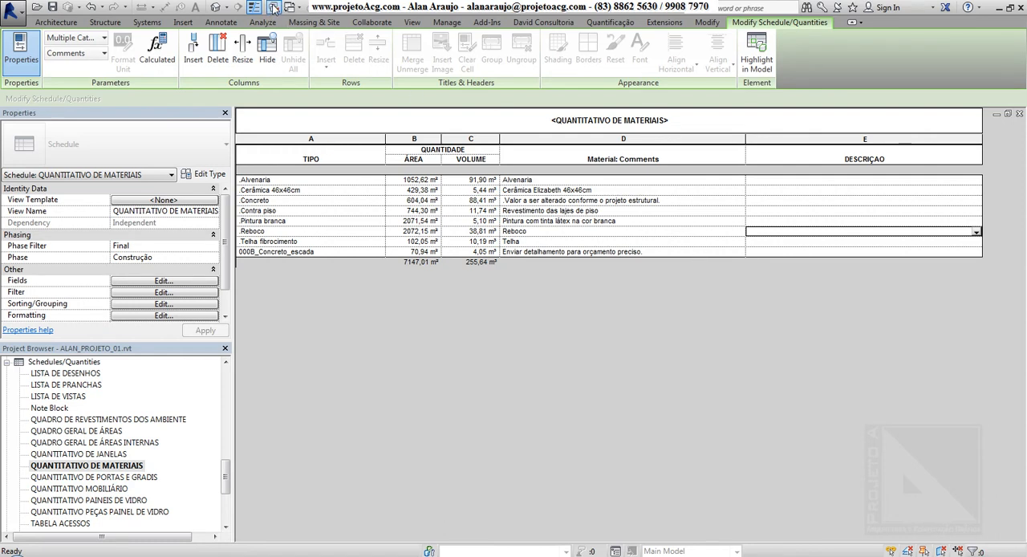
Open the default 3D view and tile it beside the QUANTITATIVO DE MATERIAIS schedule.
left_click(215, 8)
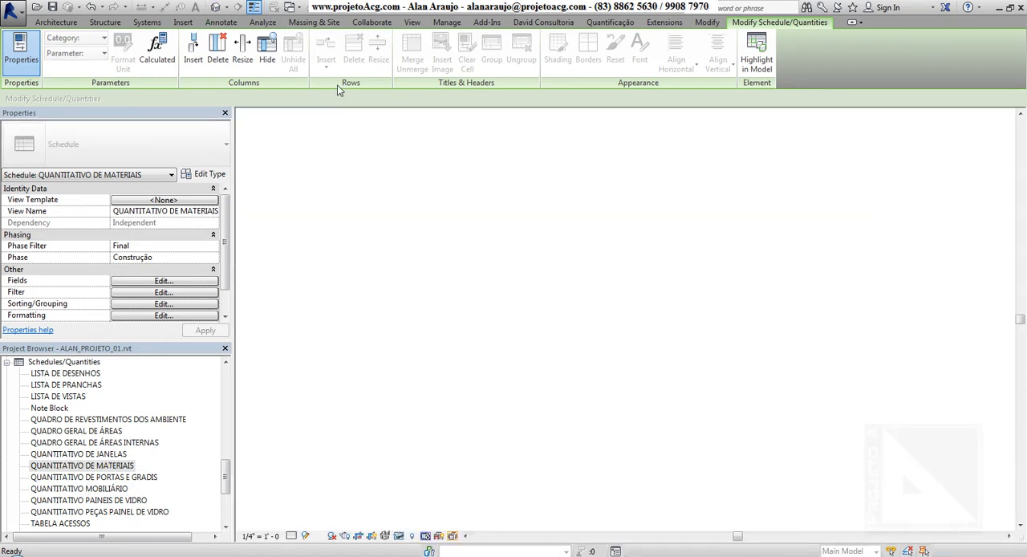
left_click(412, 23)
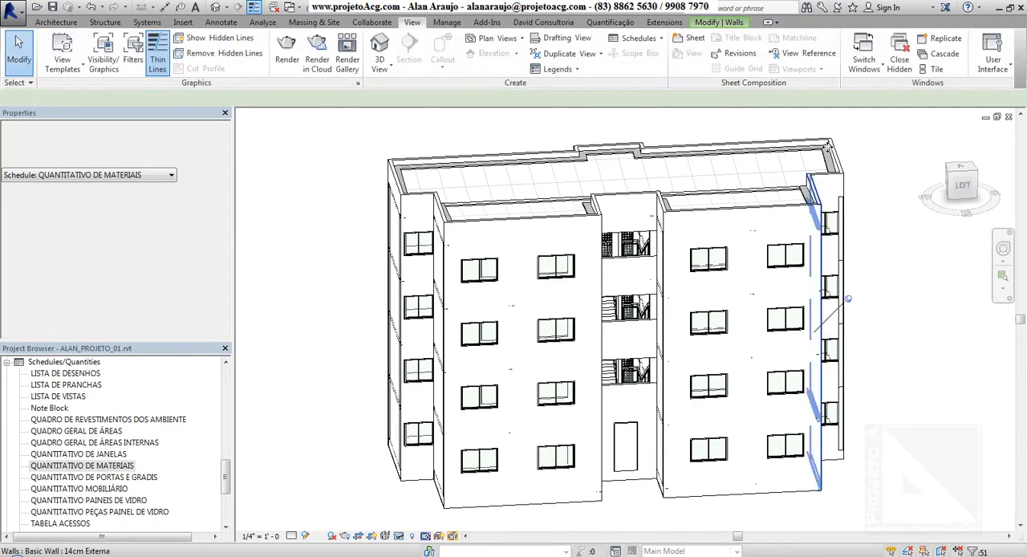
left_click(933, 70)
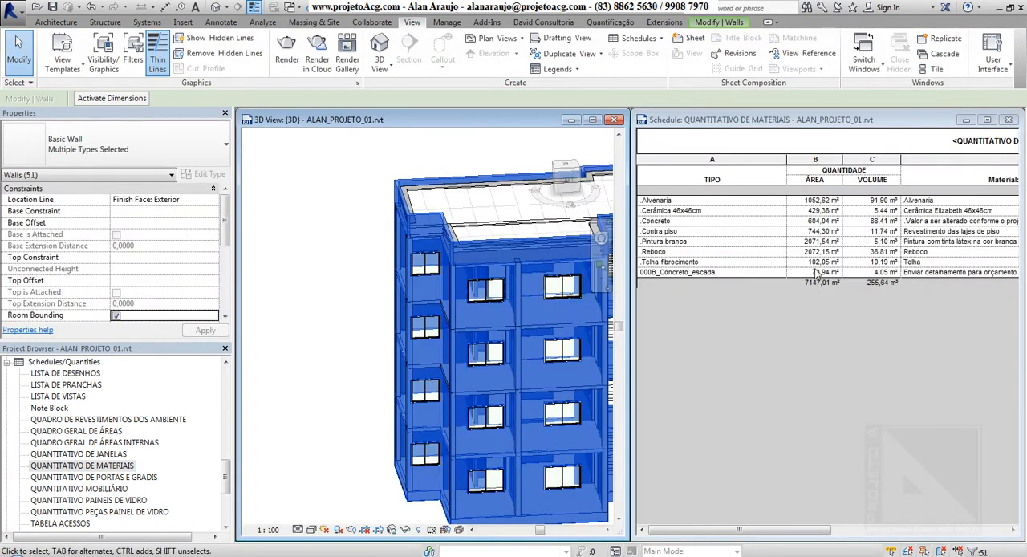
Select the .Cerâmica 46x46cm and .Alvenaria schedule rows in turn and examine the corresponding building elements in the 3D view.
left_click(363, 190)
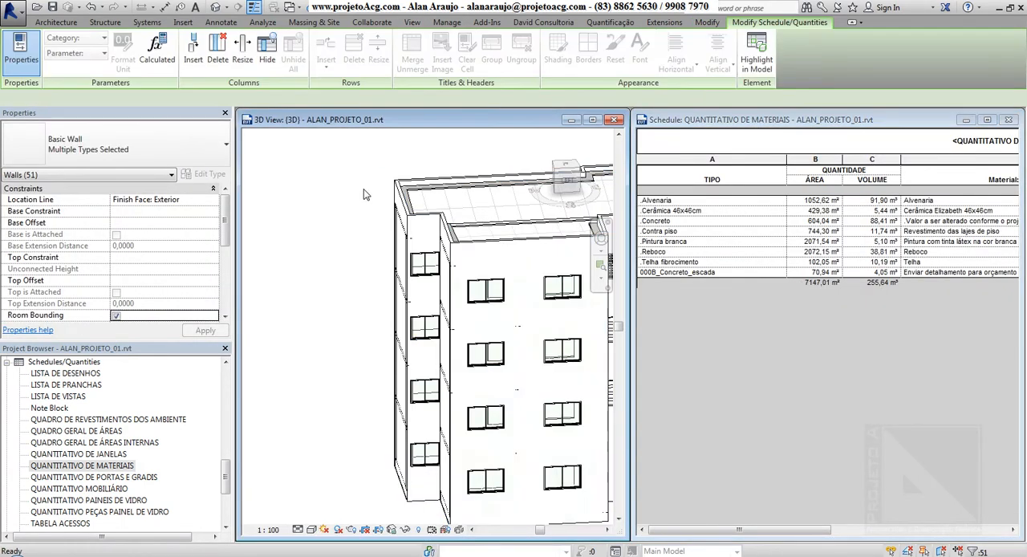
scroll(363, 190, "down", 3)
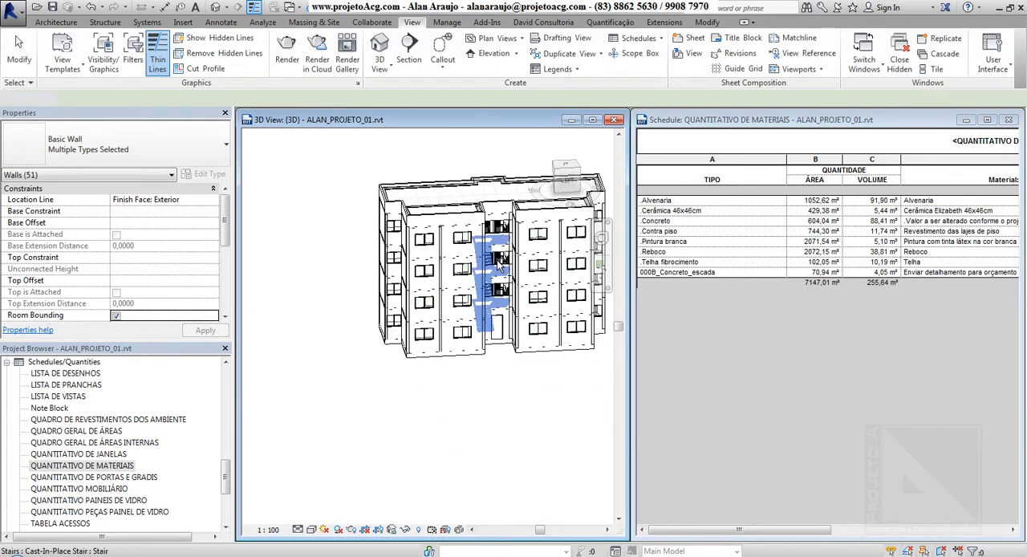
middle_click_drag(497, 414, 493, 450)
left_click(712, 211)
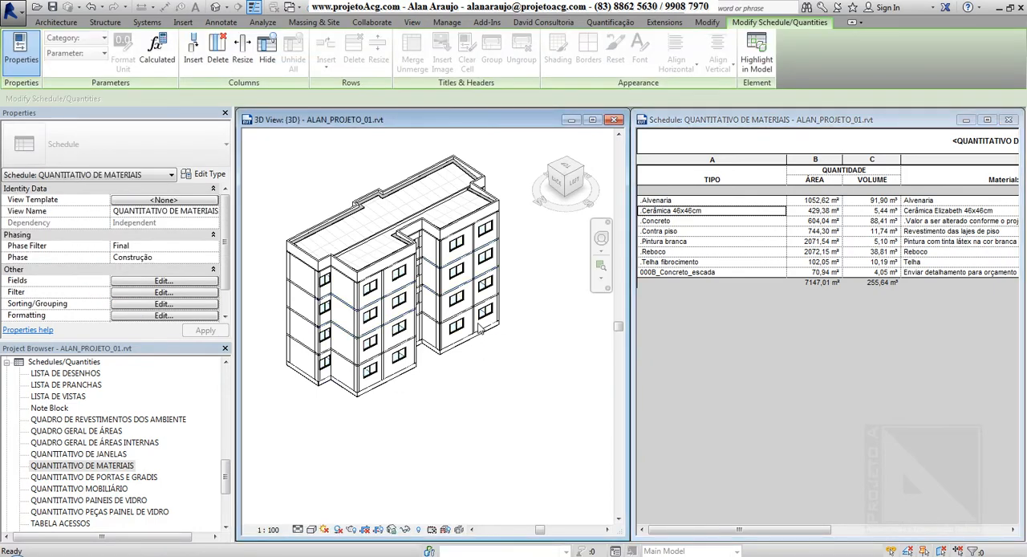
left_click(521, 386)
middle_click_drag(466, 385, 516, 381, "shift")
left_click(699, 202)
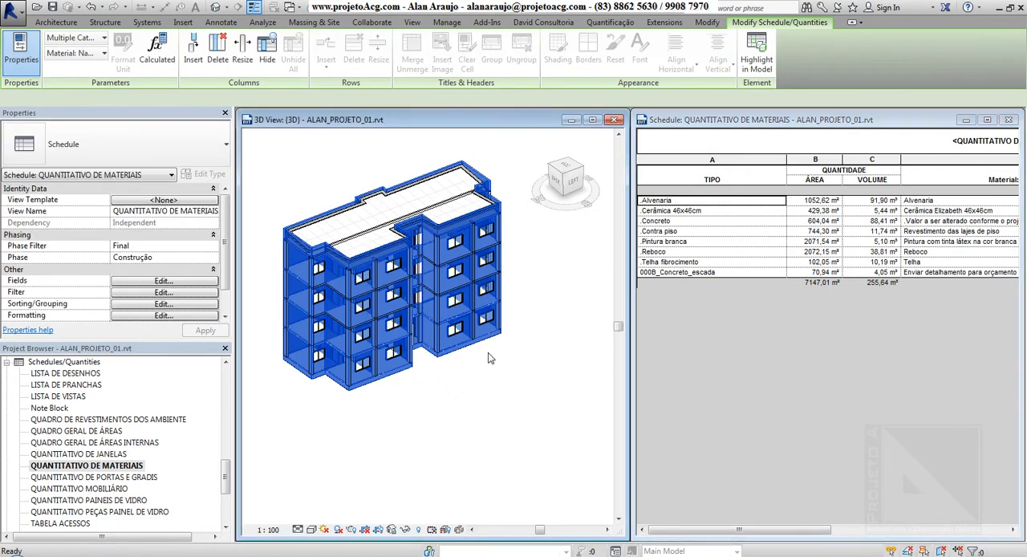
left_click(504, 373)
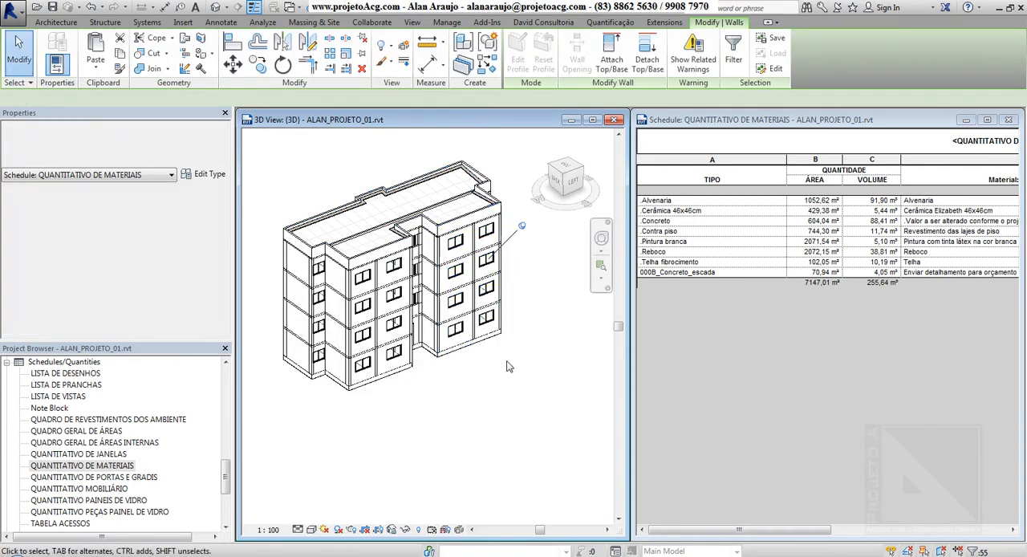
Temporarily isolate the selected walls in the 3D view and examine them from different angles.
middle_click_drag(505, 366, 425, 367, "shift")
left_click(406, 530)
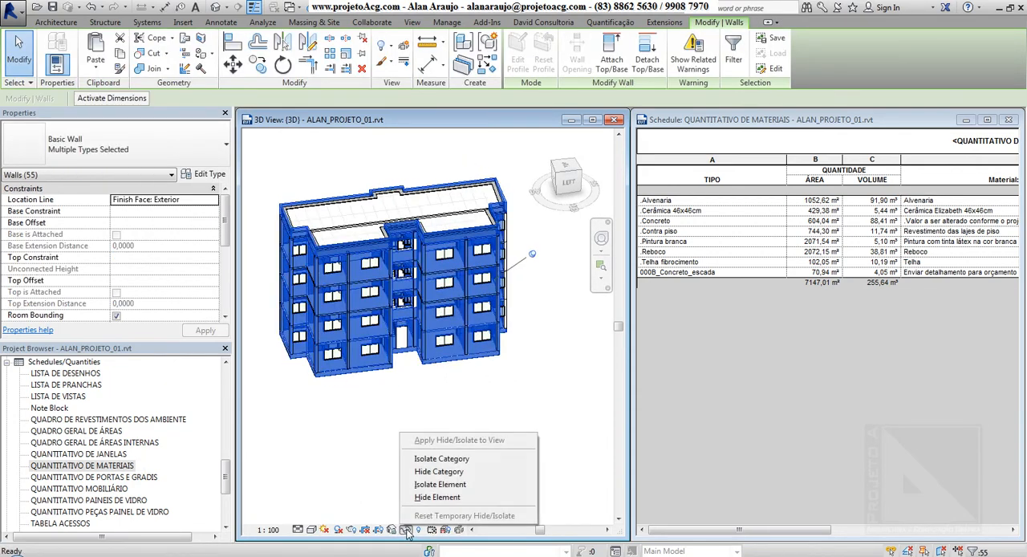
left_click(436, 485)
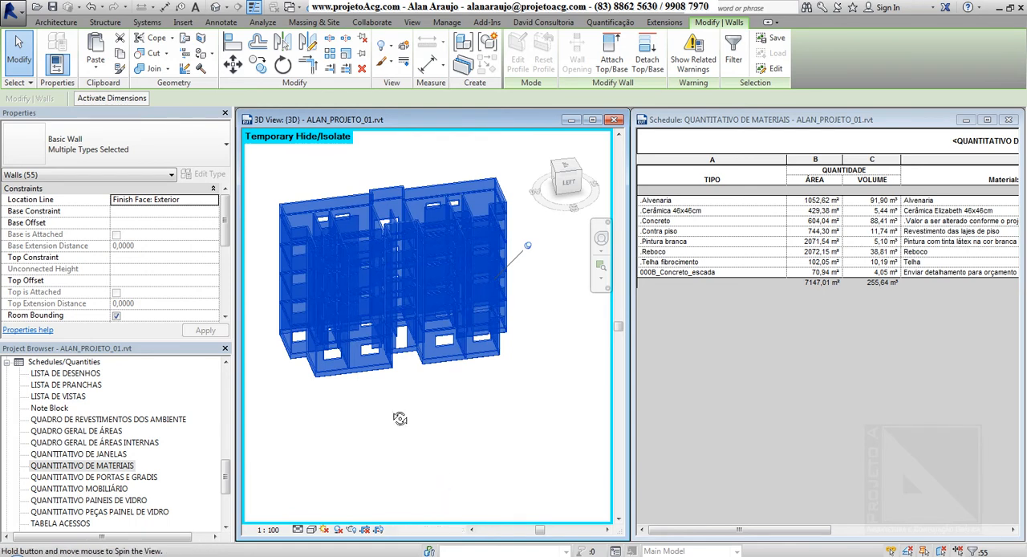
middle_click_drag(400, 419, 450, 457, "shift")
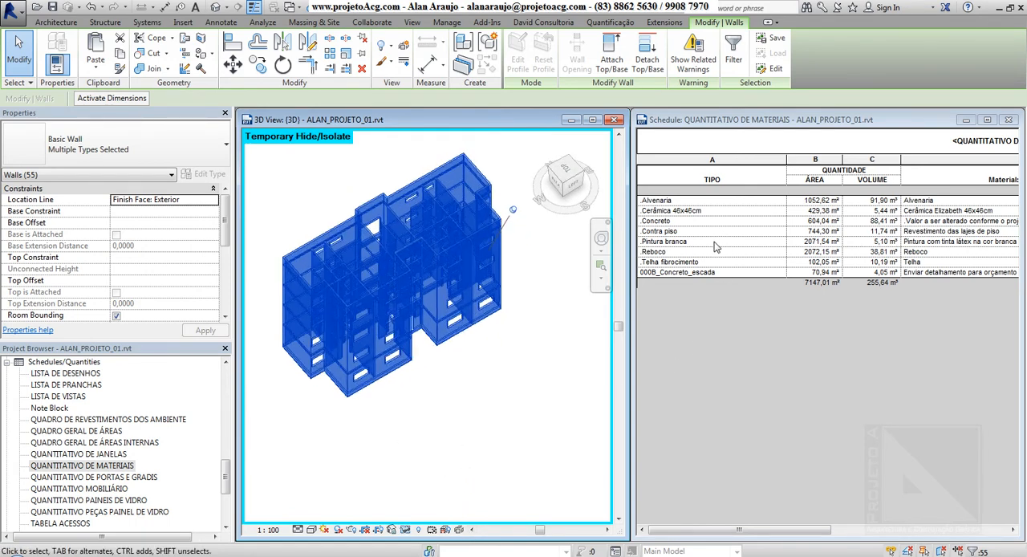
Reset the temporary hide/isolate in the 3D view to bring back the whole building.
left_click(706, 264)
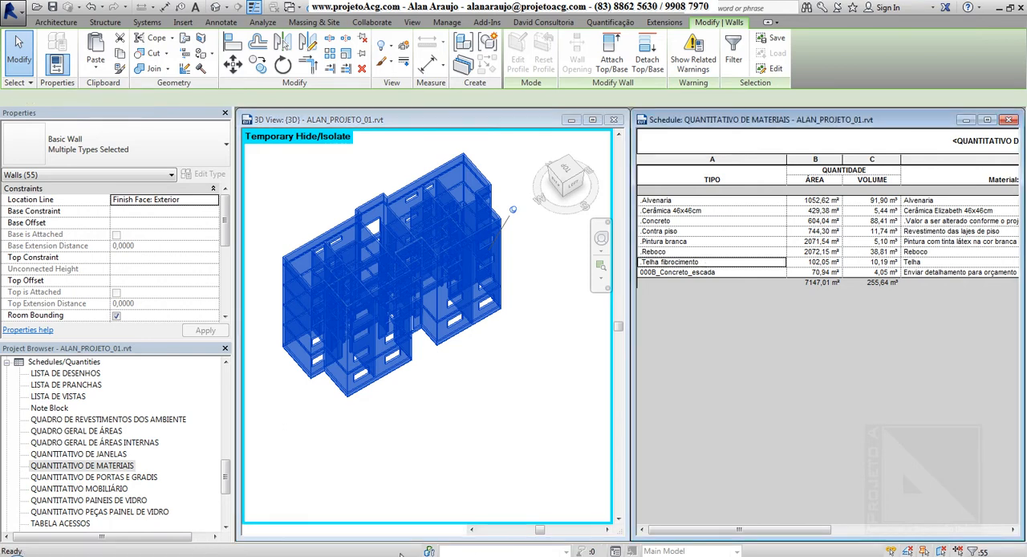
left_click(415, 506)
left_click(405, 529)
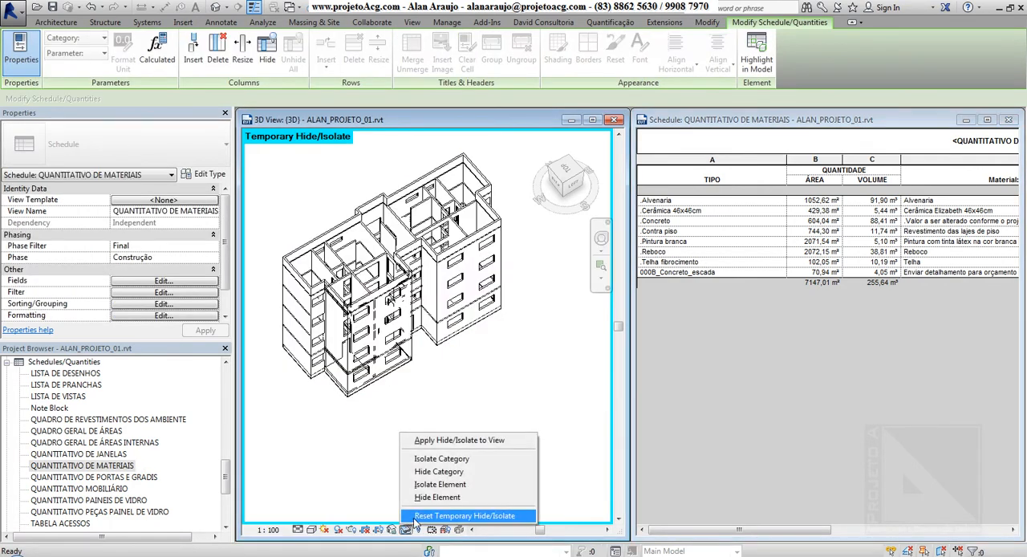
left_click(415, 518)
left_click(714, 264)
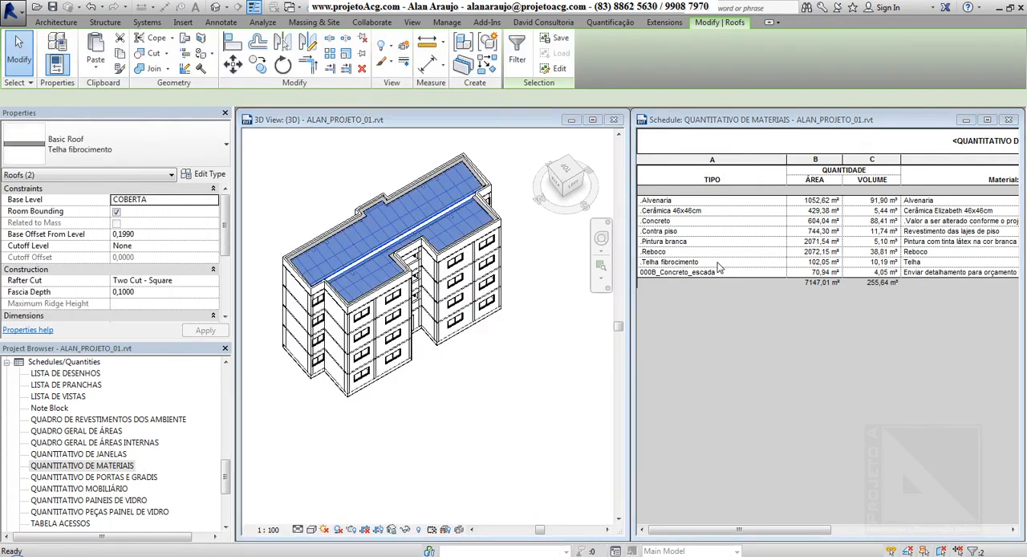
left_click(717, 263)
left_click(414, 530)
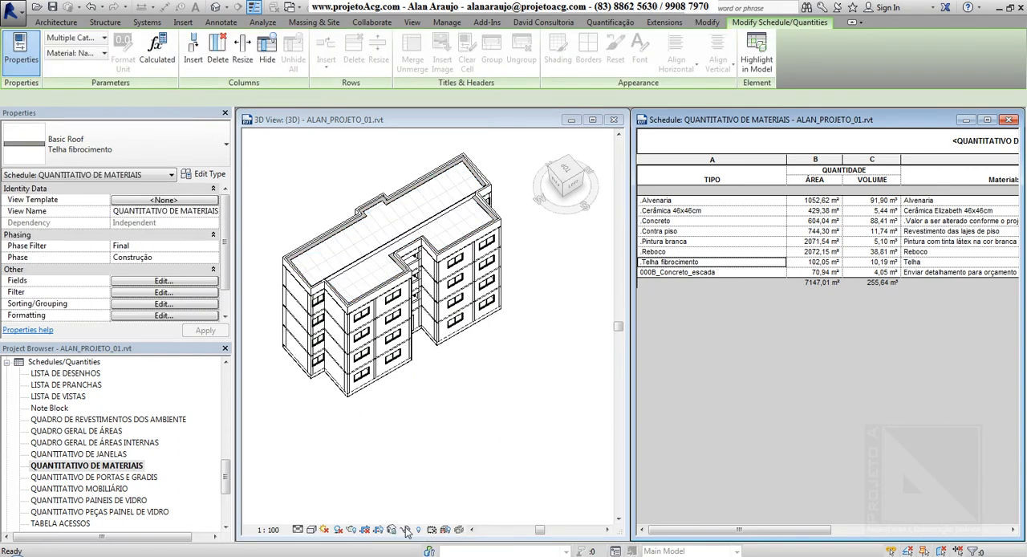
left_click(406, 530)
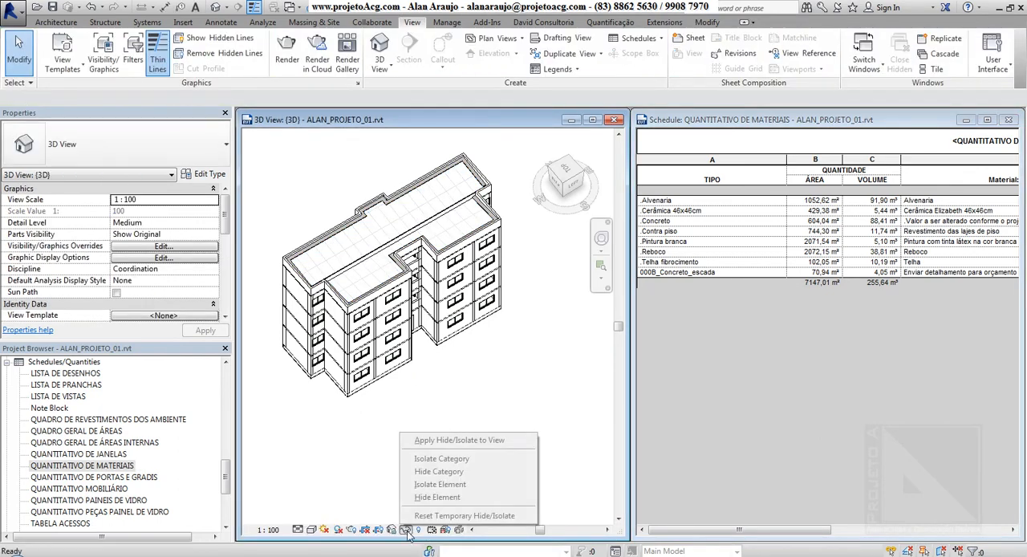
left_click(701, 263)
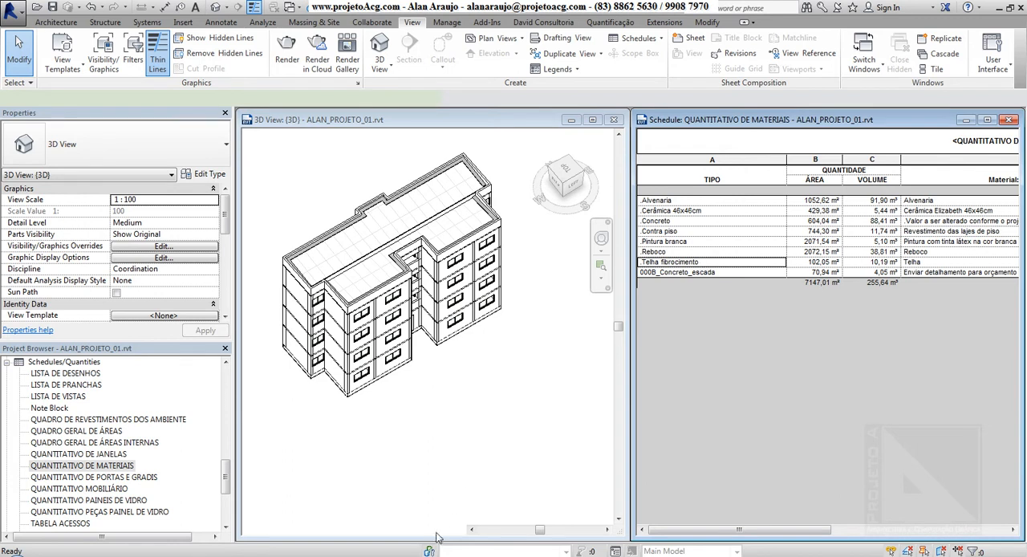
left_click(406, 529)
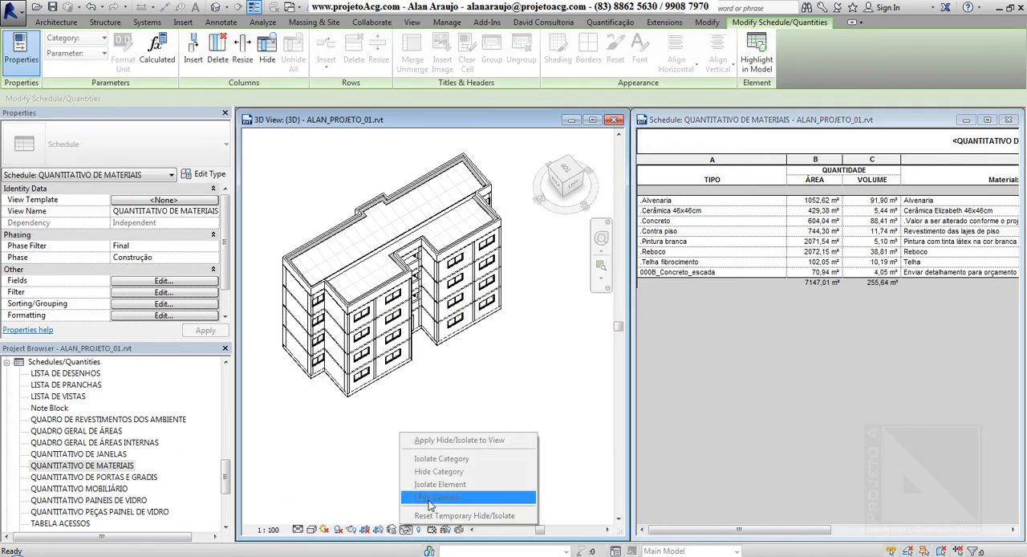
left_click(723, 264)
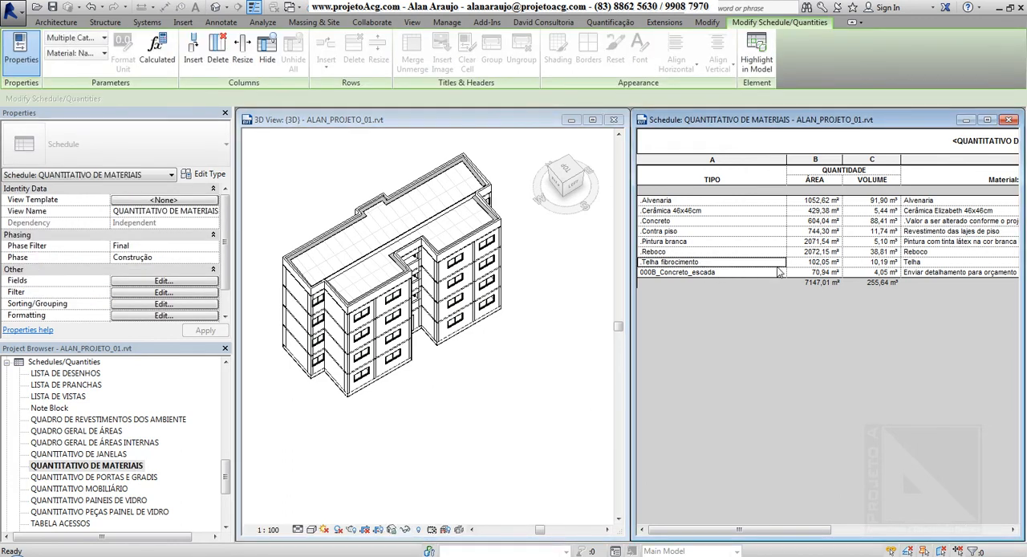
left_click(511, 428)
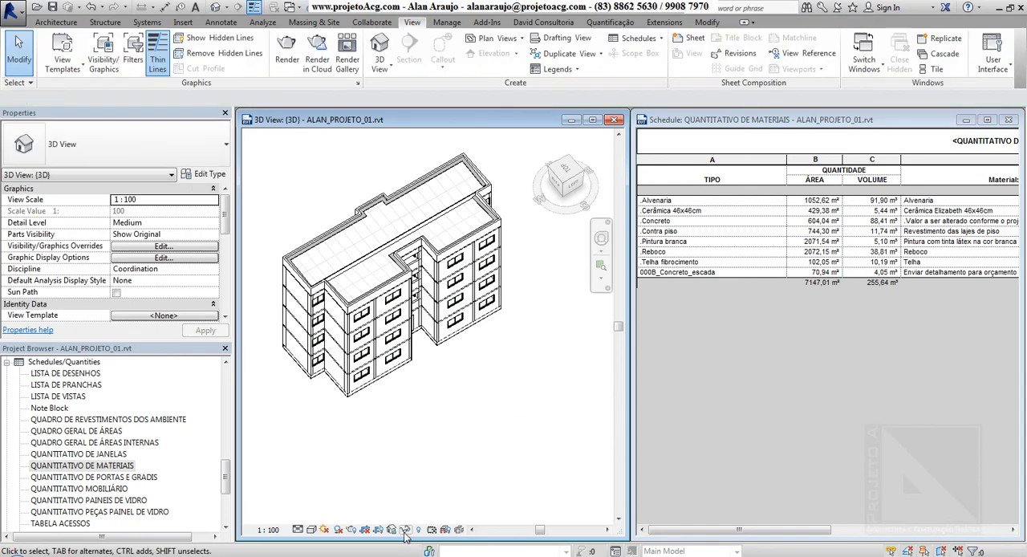
left_click(406, 529)
Select the .Telha fibrocimento schedule row, temporarily isolate its roof elements in the 3D view and examine them from another angle.
left_click(661, 263)
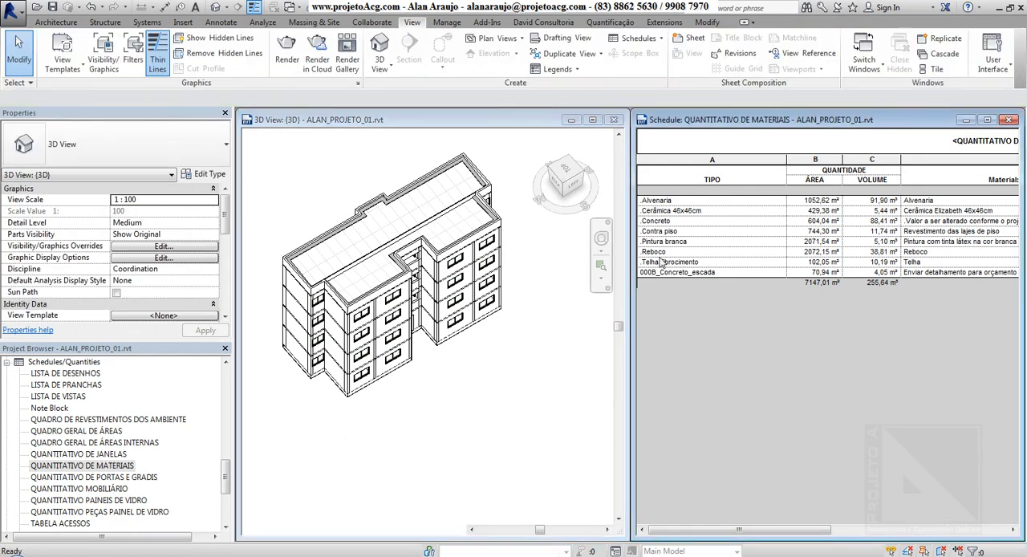
left_click(663, 263)
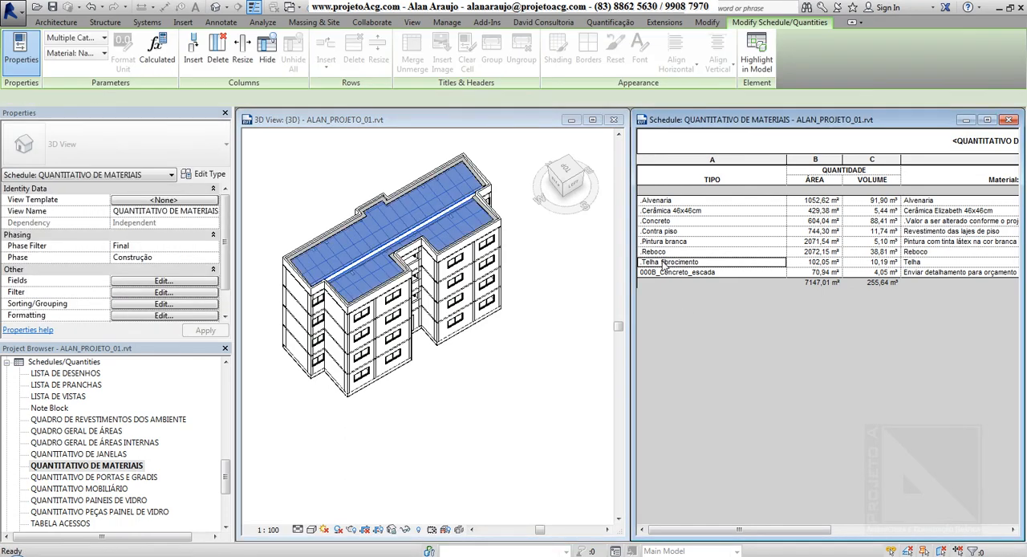
left_click(495, 341)
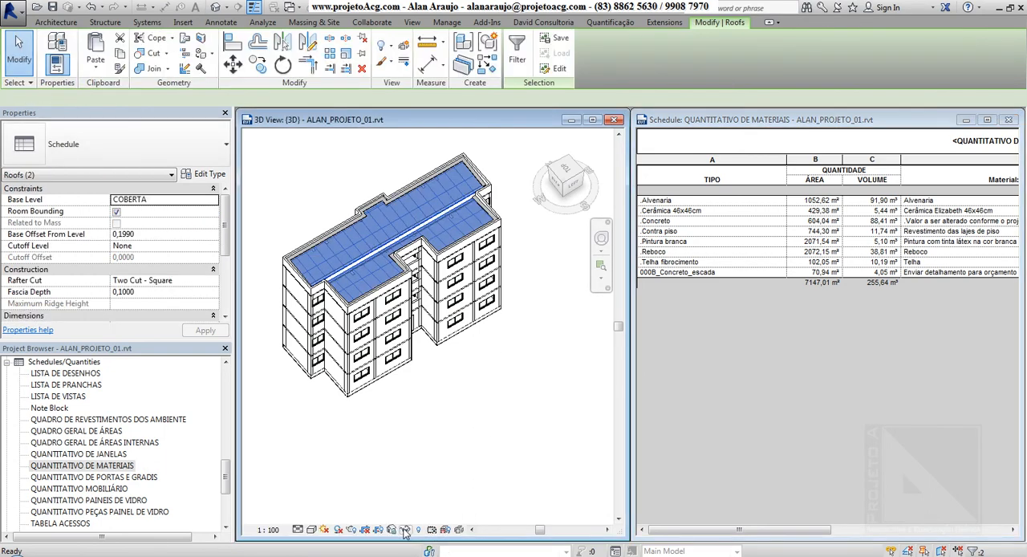
left_click(432, 530)
left_click(437, 493)
middle_click_drag(459, 487, 467, 428, "shift")
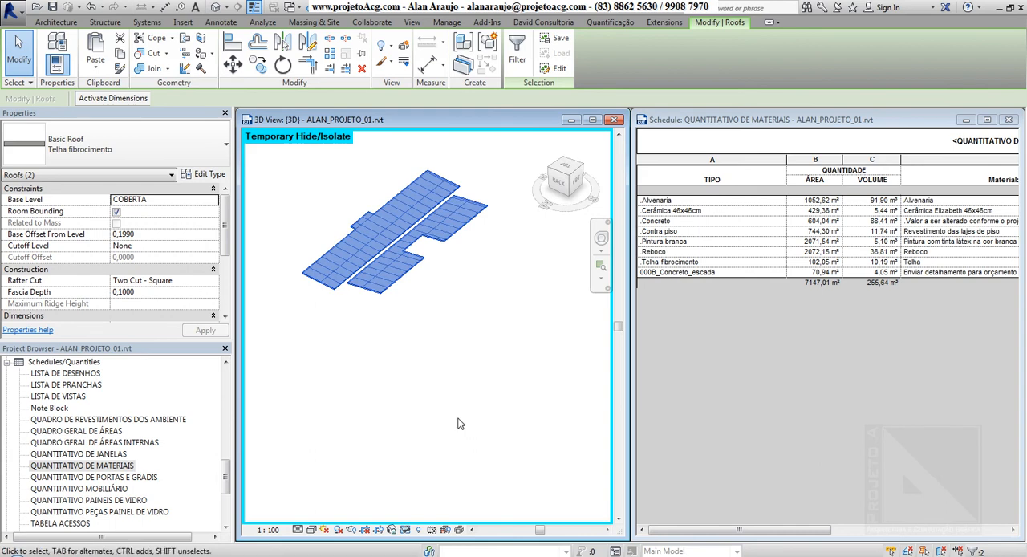